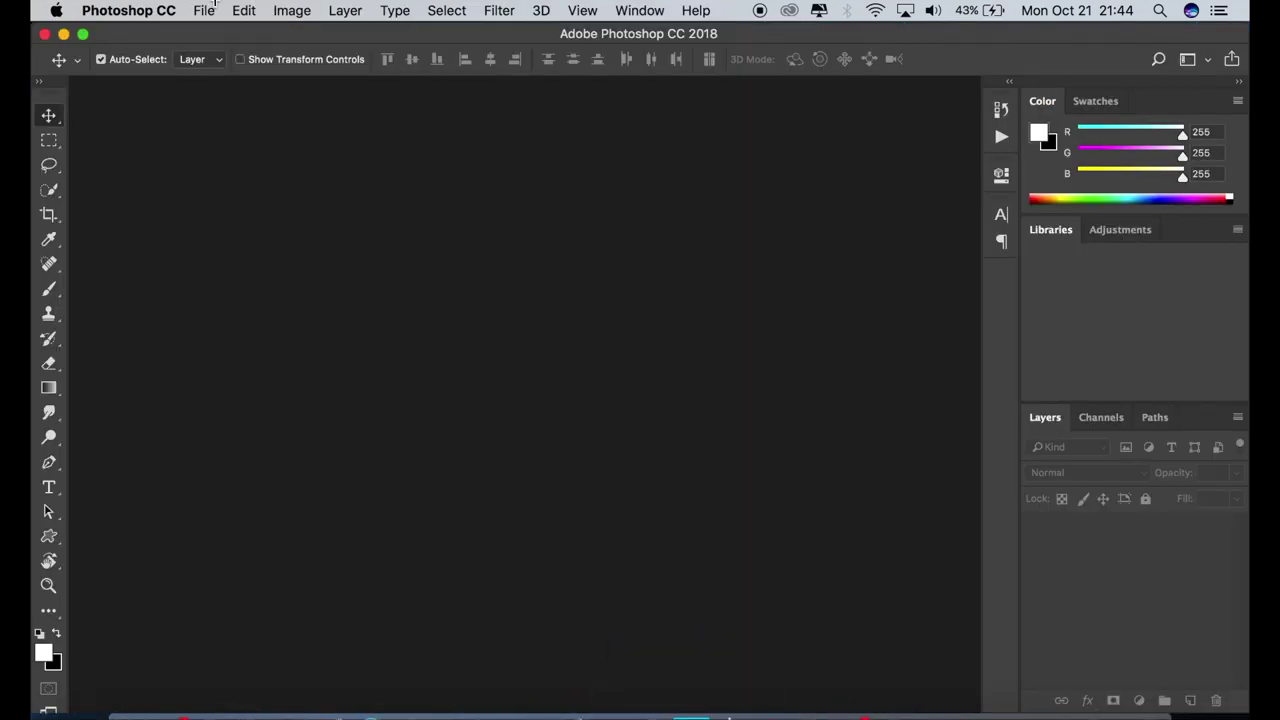
Step: Open the bar portrait IMG_4394.JPG from the Desktop via File > Open
left_click(203, 10)
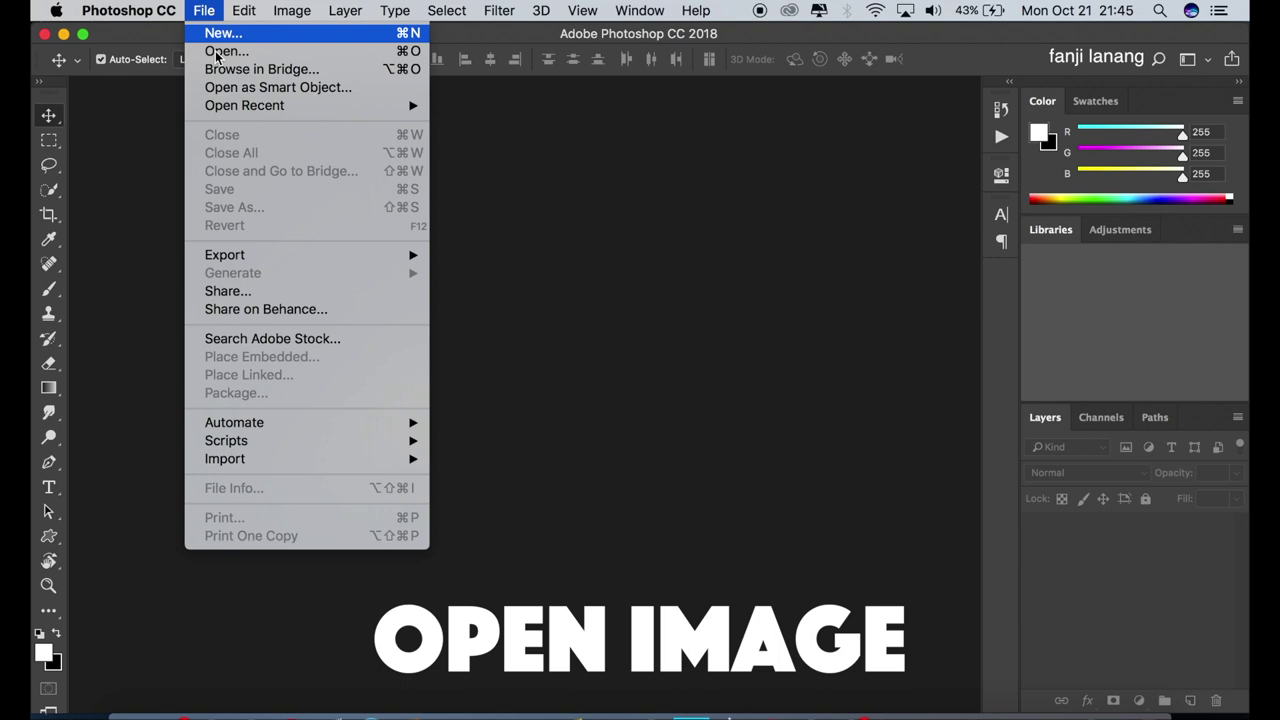
left_click(216, 51)
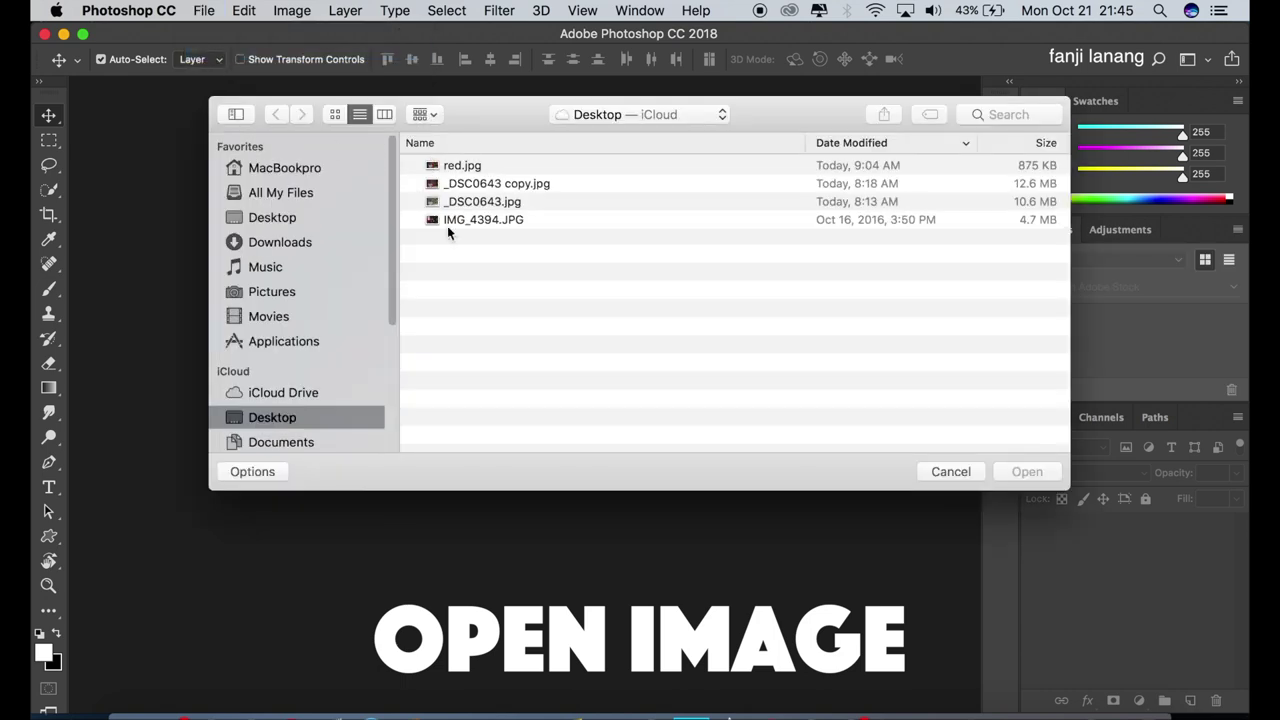
left_click(472, 221)
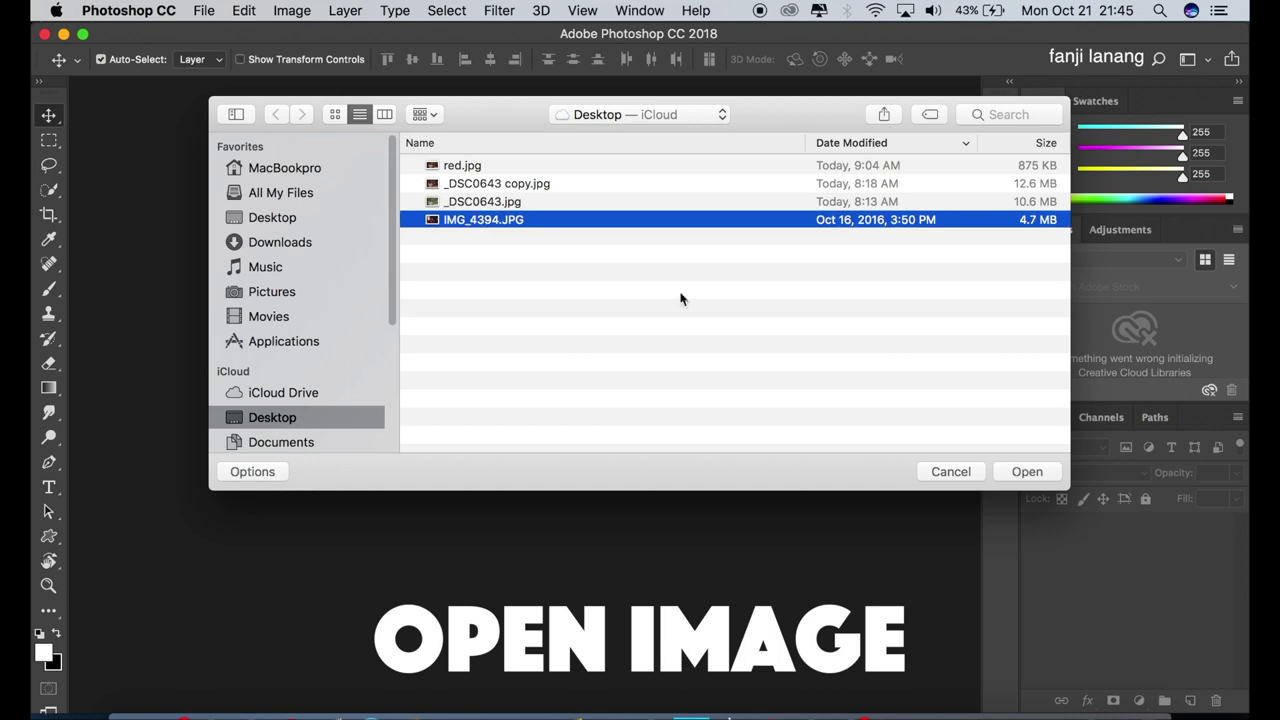
left_click(1043, 471)
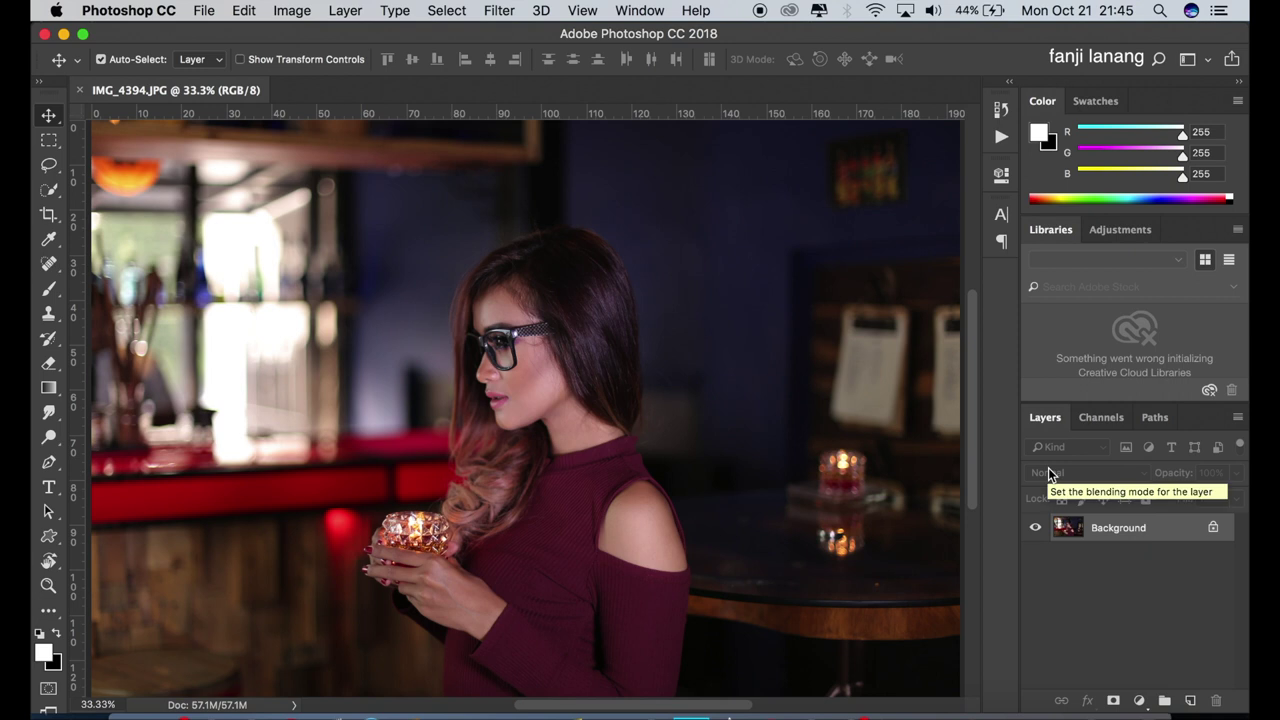
Step: Duplicate the Background layer as Background copy and launch the Camera Raw Filter on it
left_click(1136, 538)
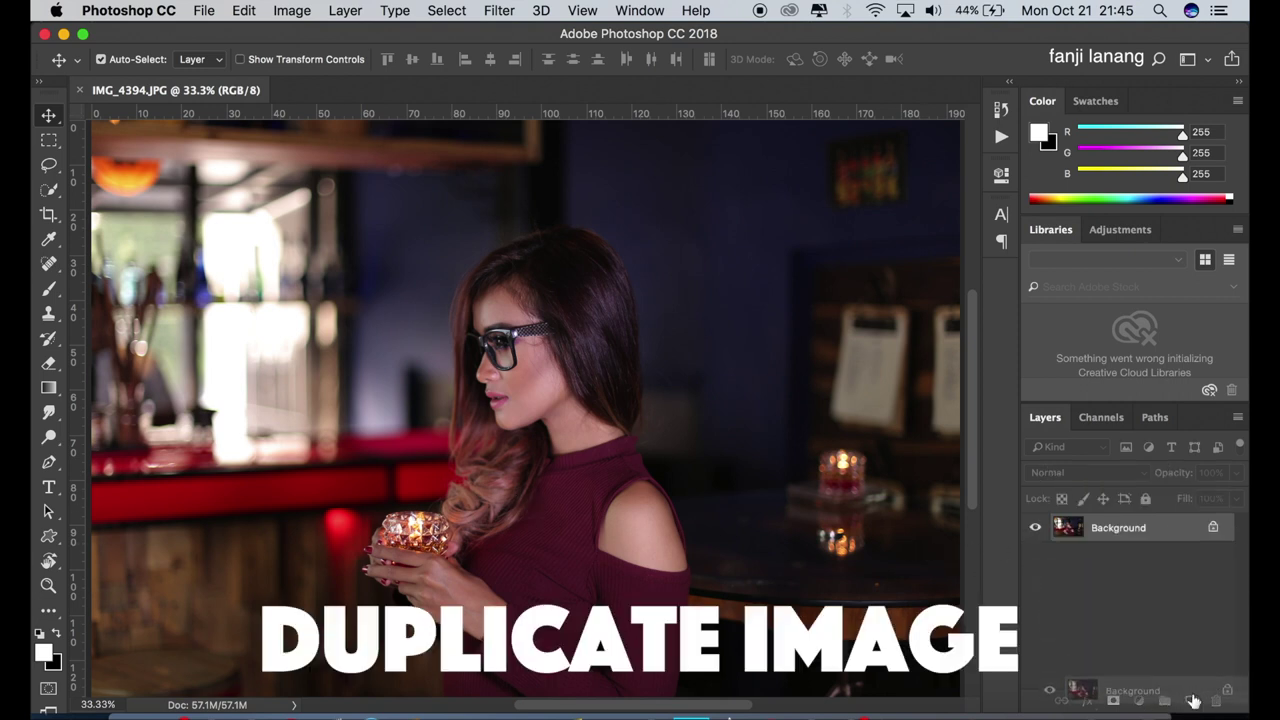
left_click_drag(1136, 538, 1192, 701)
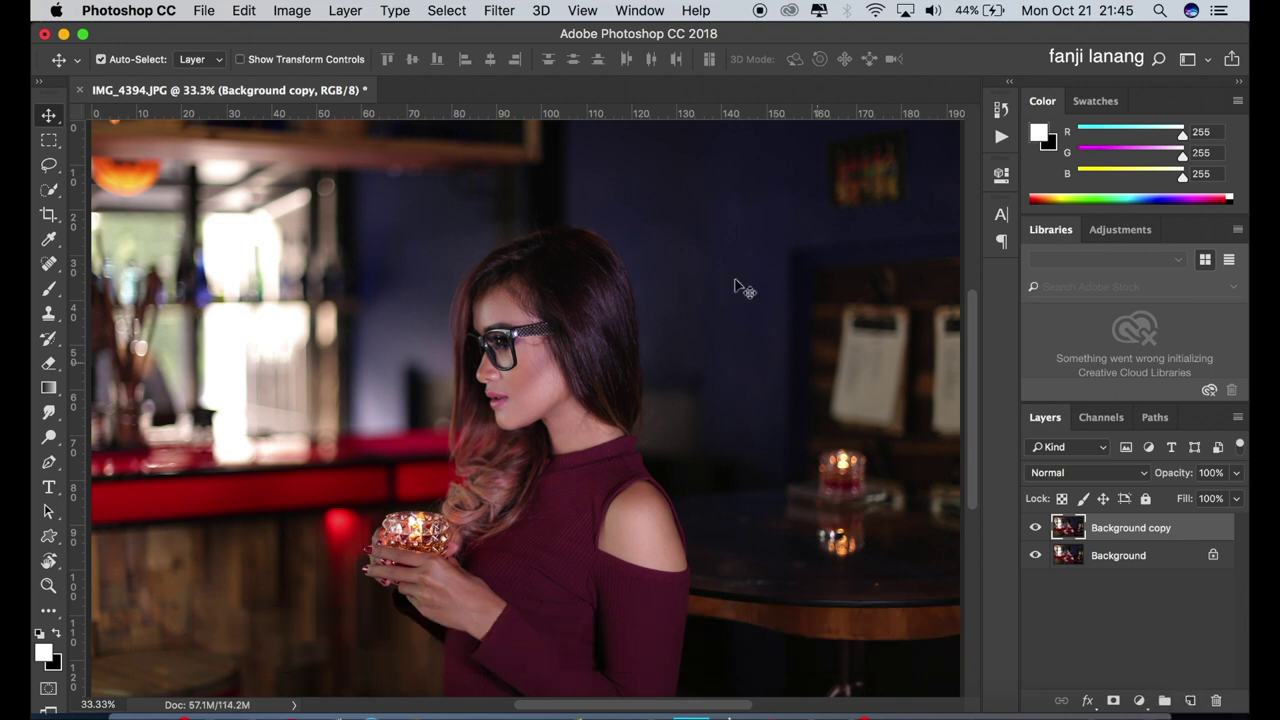
left_click(500, 11)
left_click(518, 128)
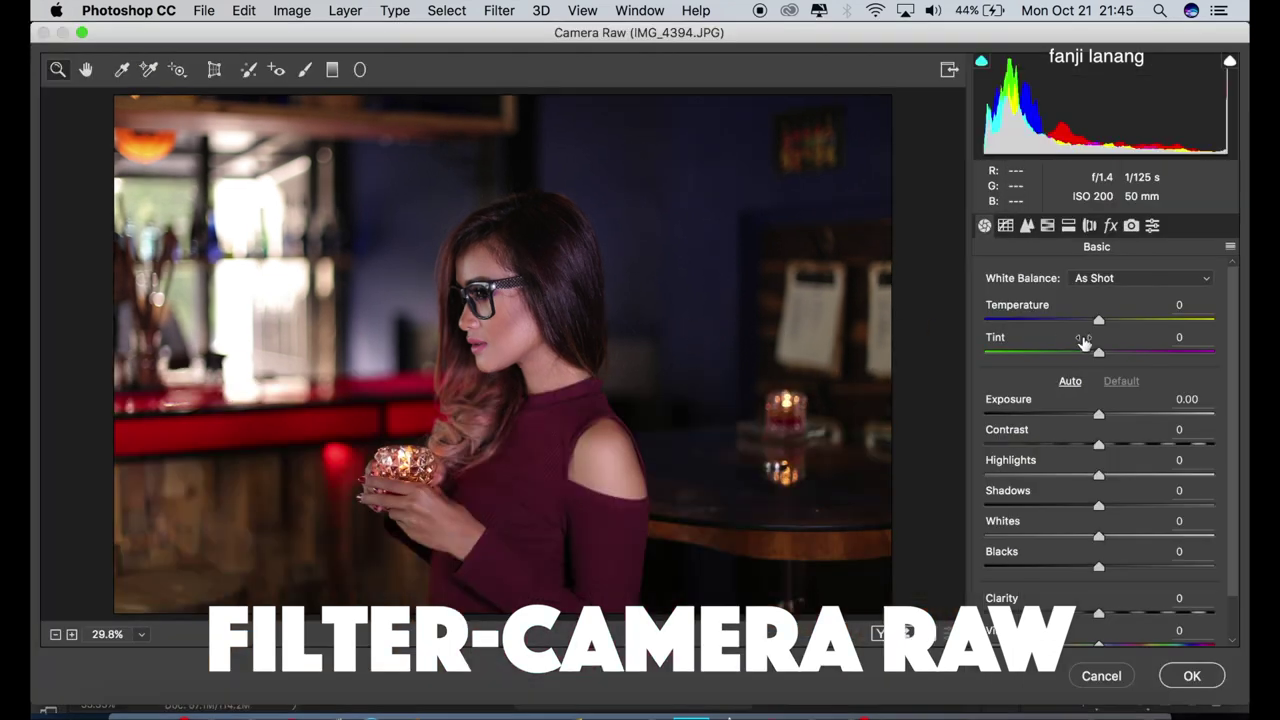
Step: In the Basic panel set Temperature +6, Tint -7, Exposure +0.15, Contrast +10, Highlights -80
left_click(1107, 322)
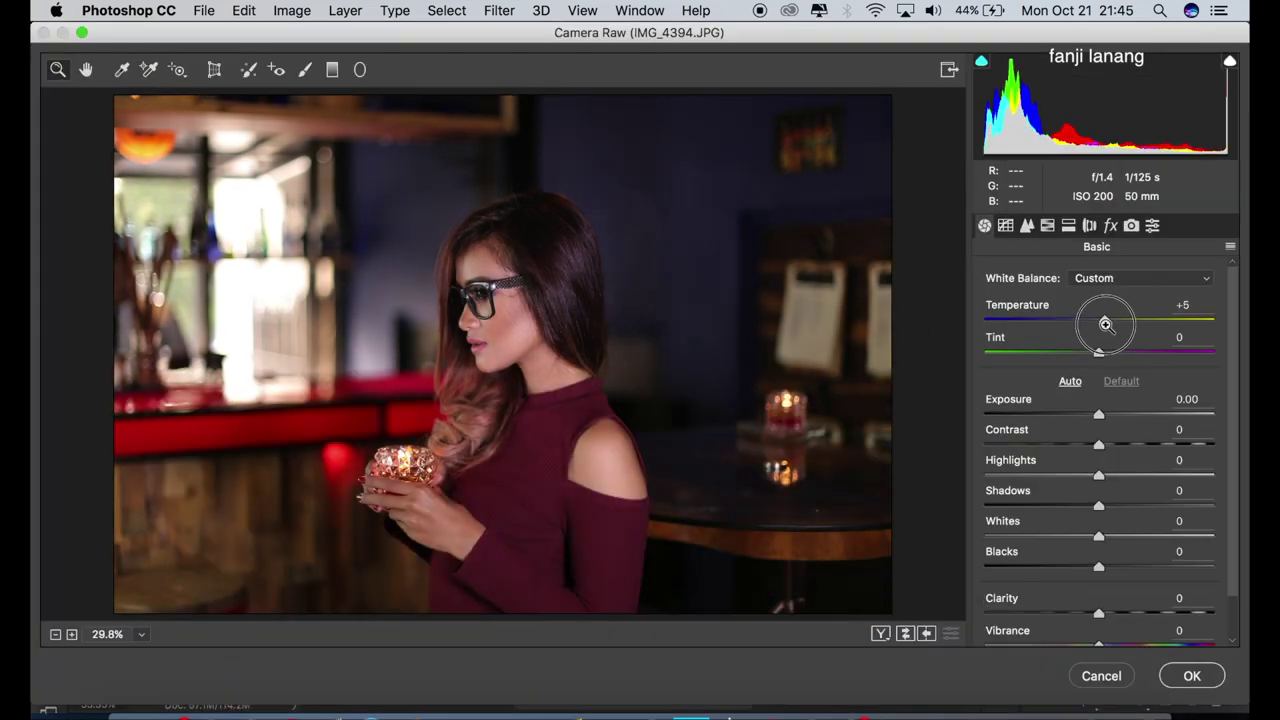
left_click(1107, 330)
left_click(1092, 354)
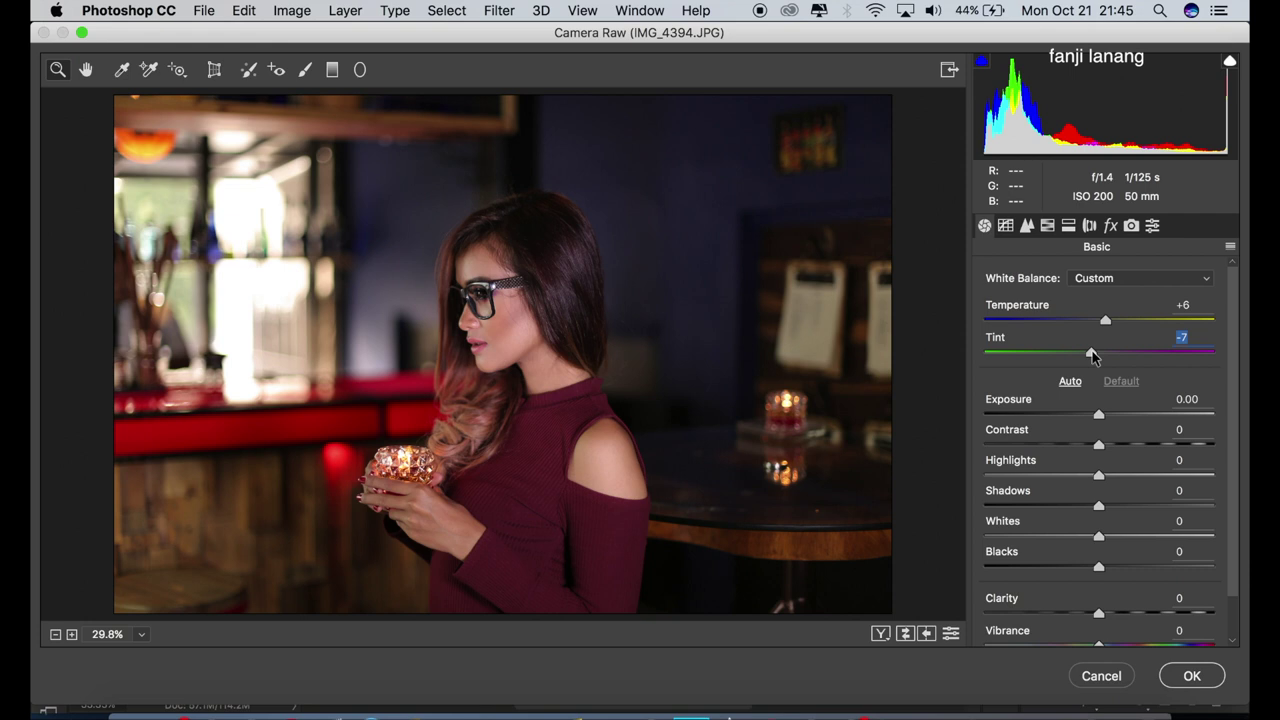
left_click(1105, 418)
left_click_drag(1106, 419, 1117, 456)
left_click(1103, 462)
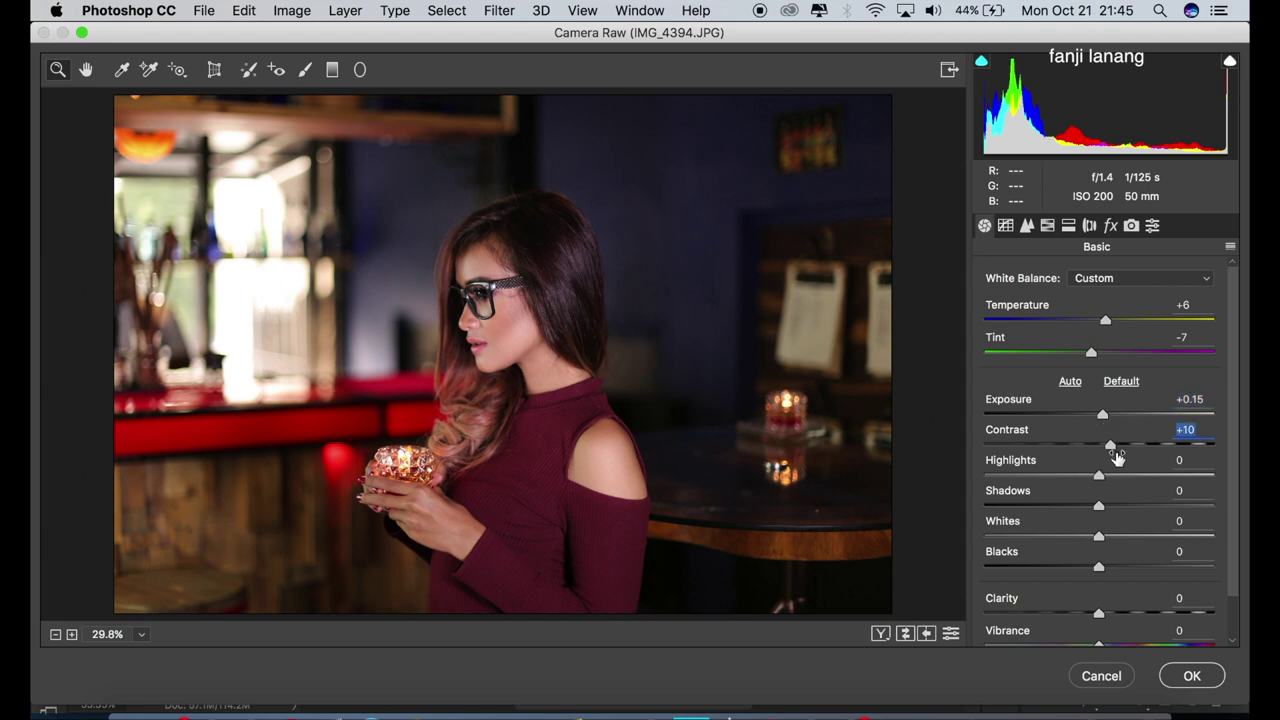
mouse_move(1097, 482)
left_mouse_down()
mouse_move(860, 495)
mouse_move(1016, 480)
mouse_move(1005, 511)
left_mouse_up()
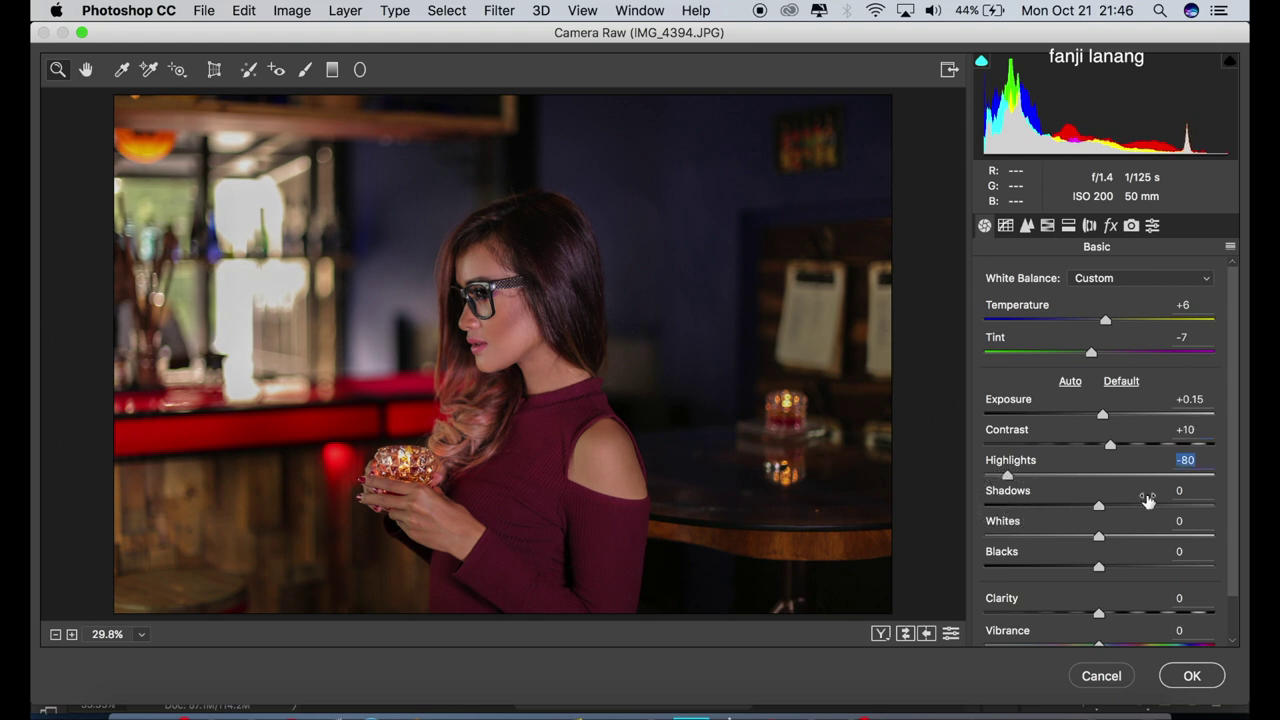
Step: Lift Shadows to +20, deepen Blacks to -8, and set Clarity +15, Vibrance +5, Saturation +5
left_click(1118, 510)
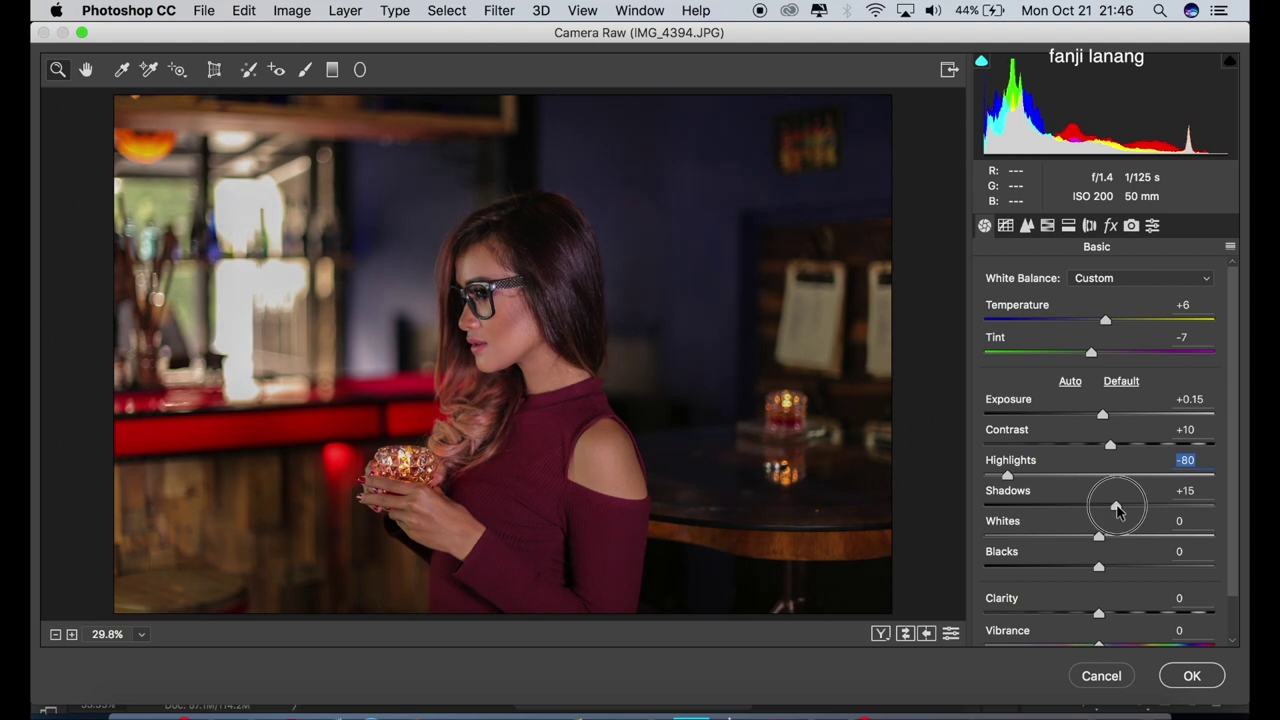
left_click_drag(1118, 510, 1123, 524)
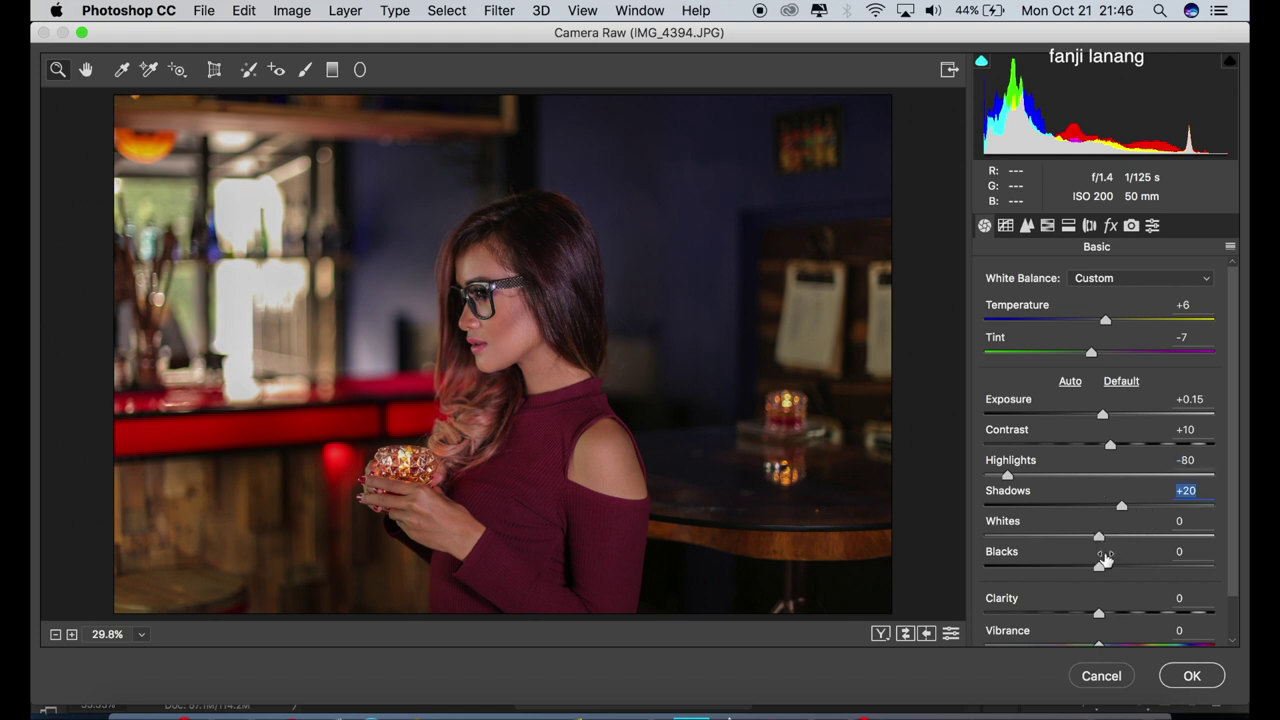
left_click_drag(1098, 572, 1093, 570)
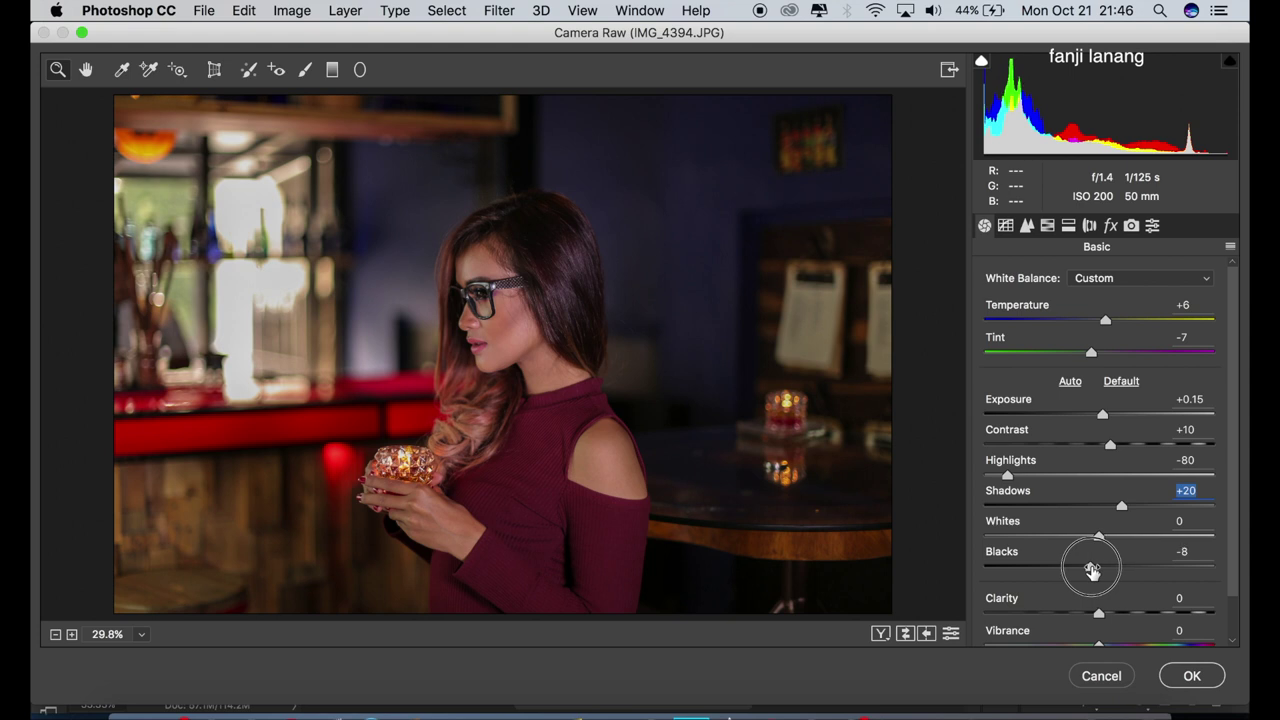
scroll(1231, 456, "down", 2)
scroll(1229, 471, "down", 2)
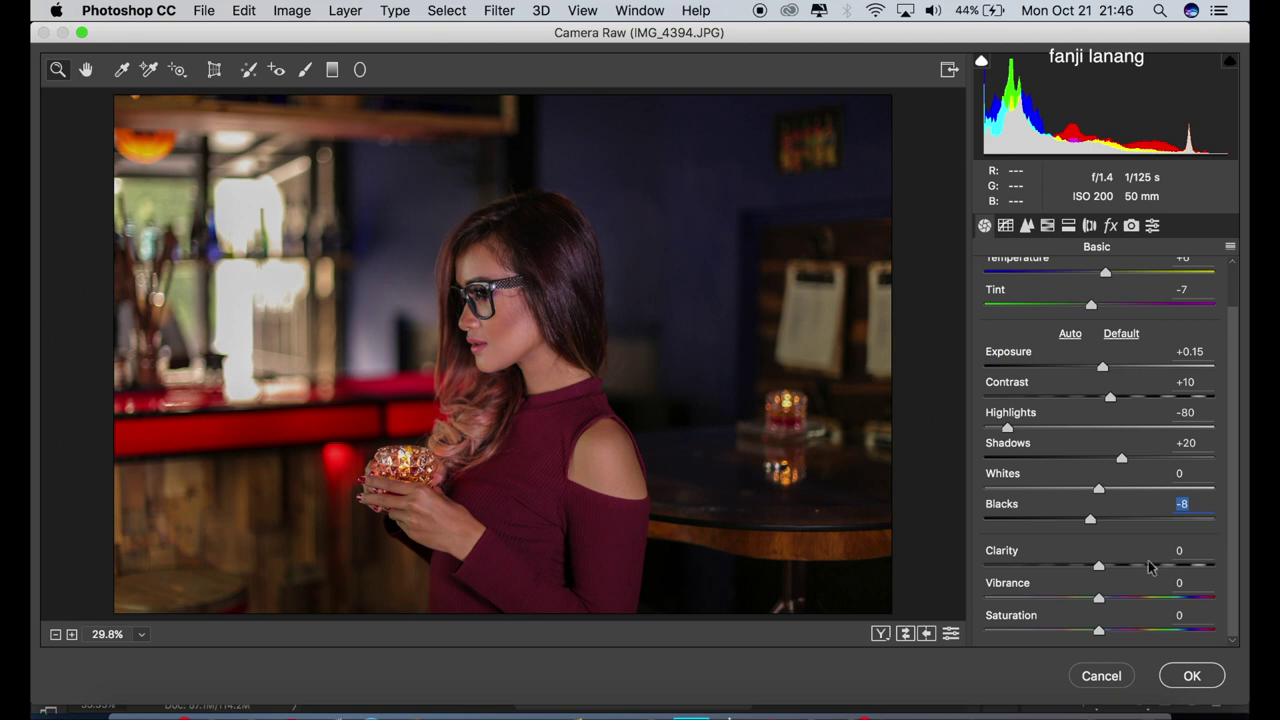
left_click_drag(1110, 568, 1106, 640)
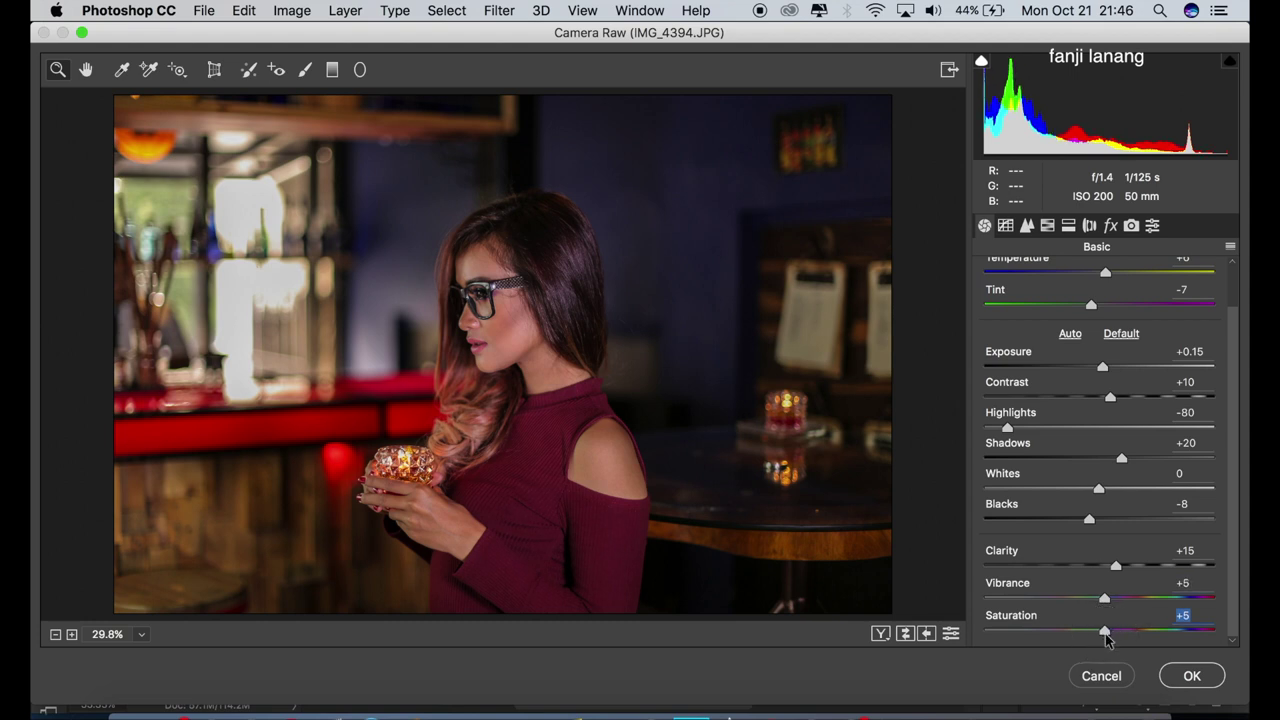
Step: Build an RGB point curve: raise the black point, add highlight and shadow points, shadows 69→63
left_click(1006, 226)
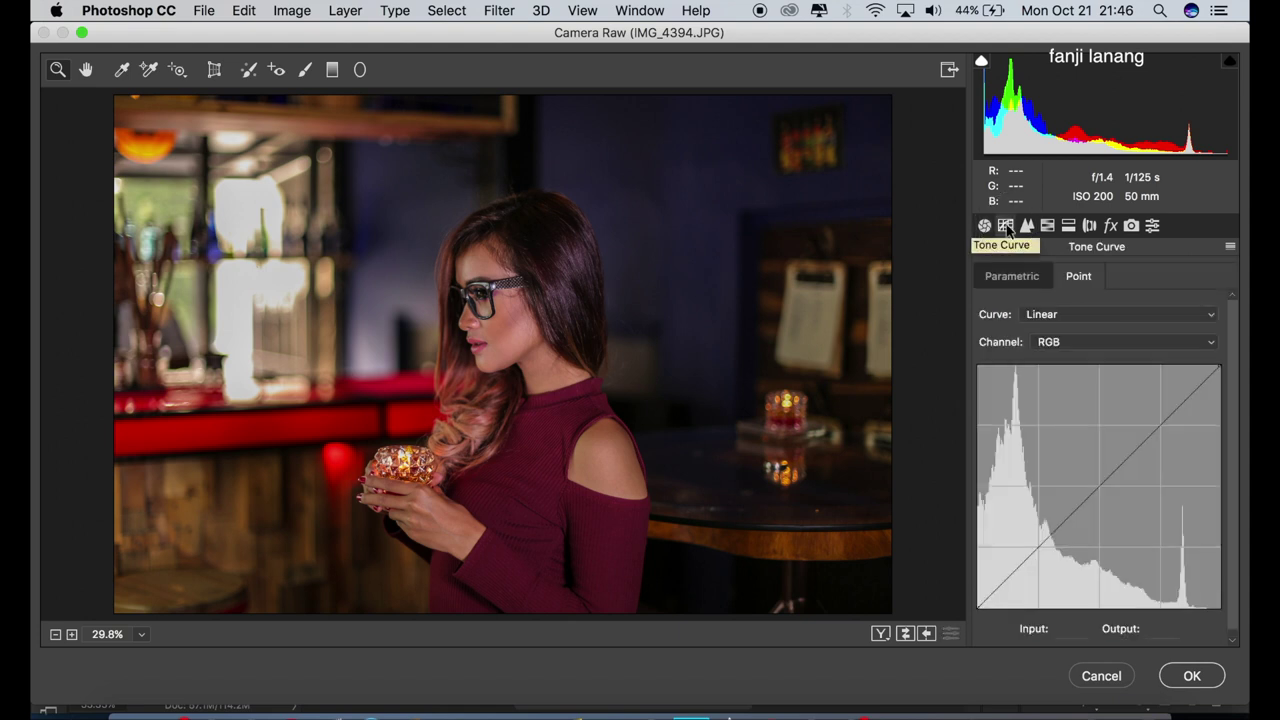
left_click(1005, 280)
left_click(1072, 277)
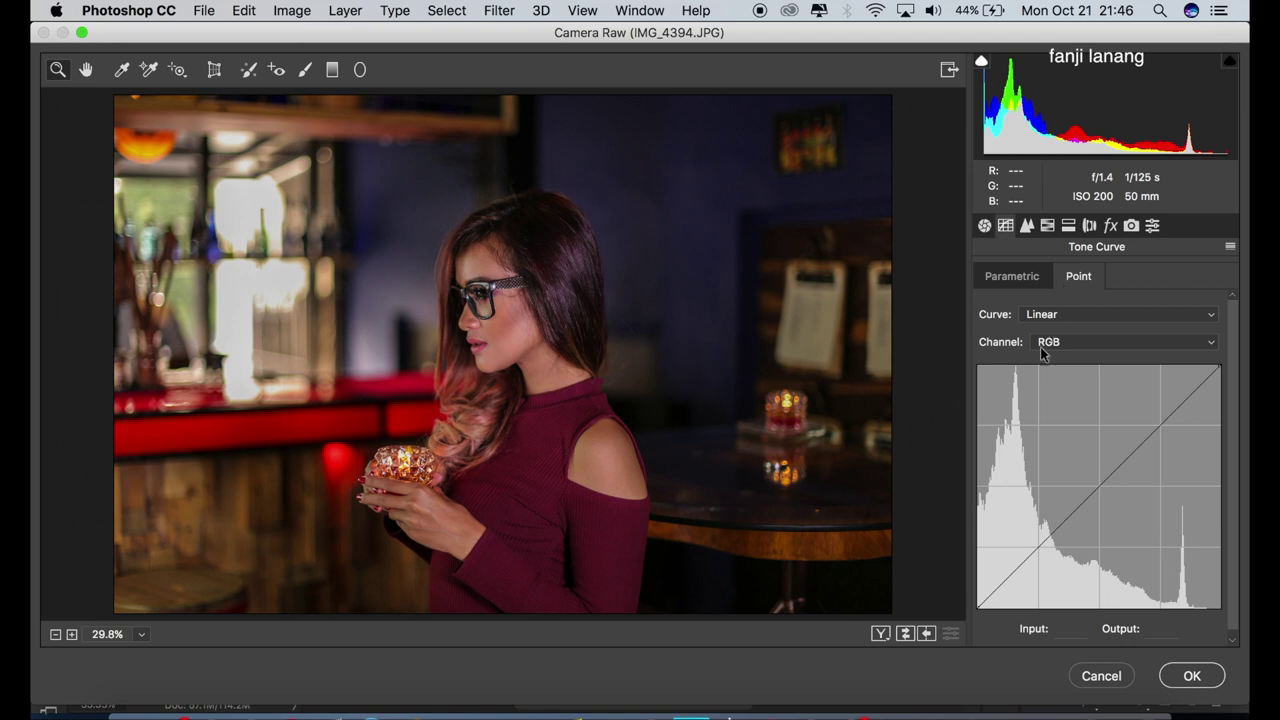
left_click_drag(979, 607, 963, 578)
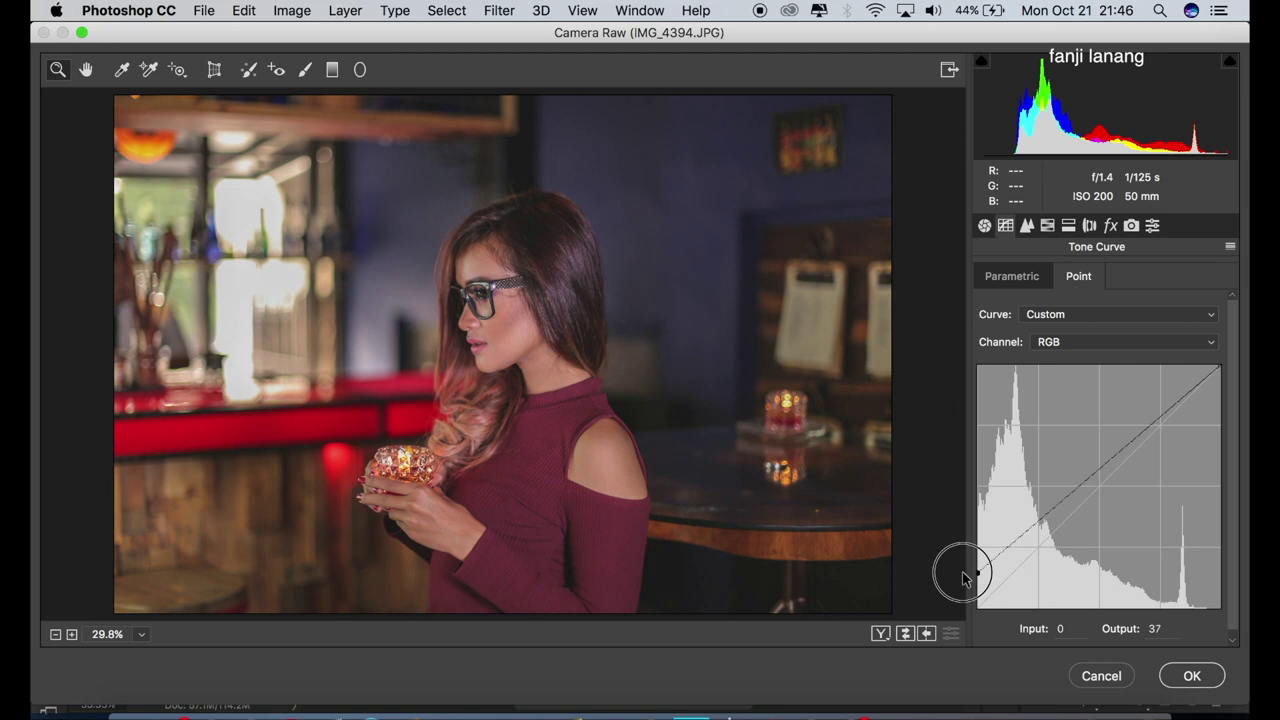
left_click_drag(999, 553, 1037, 553)
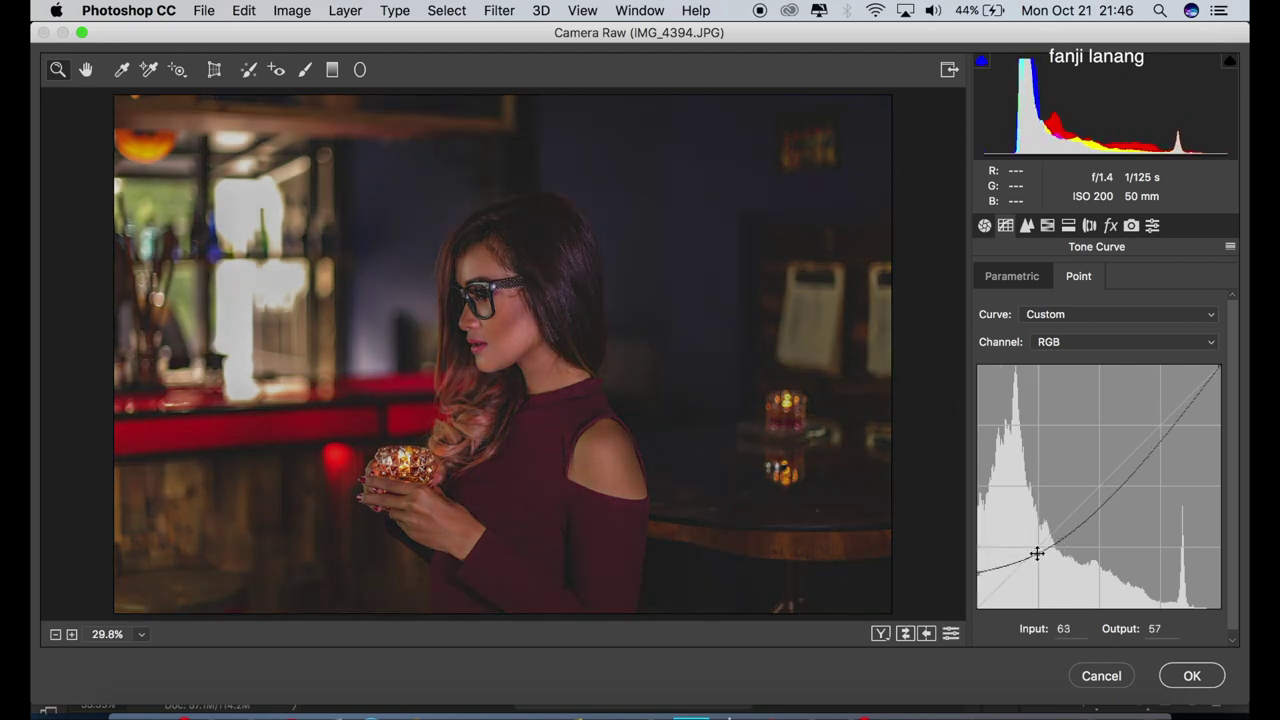
left_click_drag(1133, 469, 1142, 448)
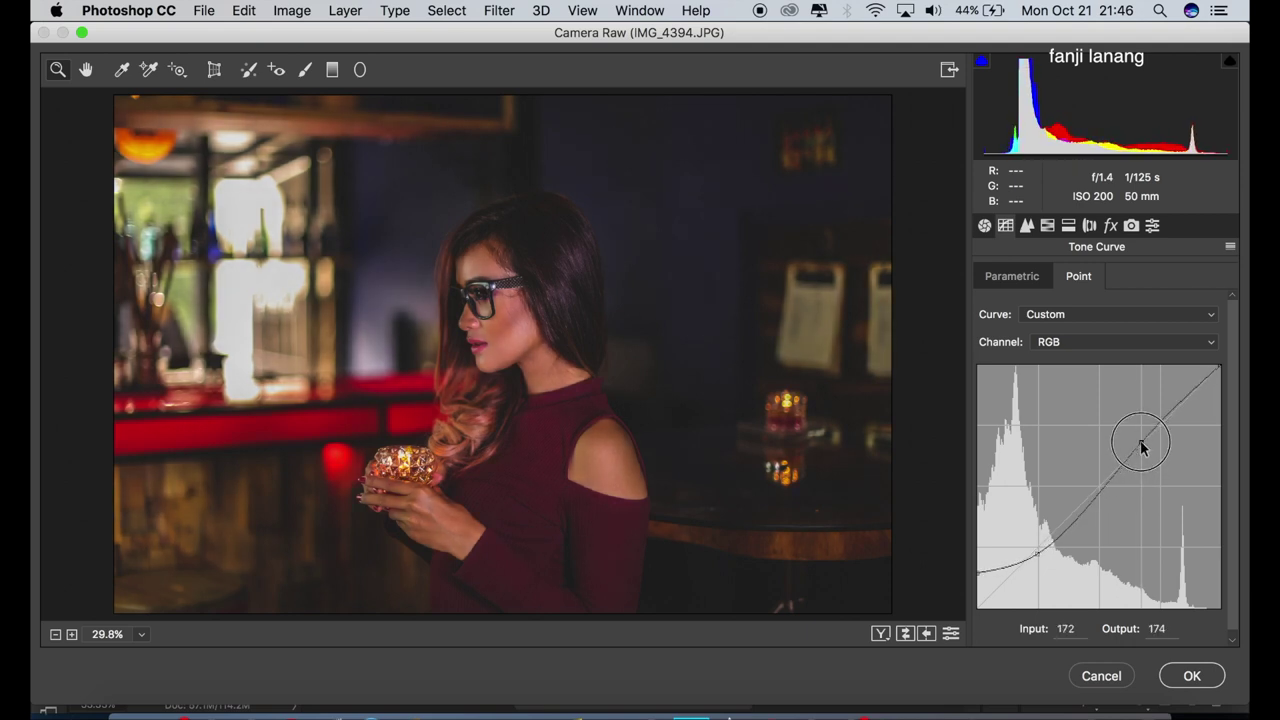
left_click_drag(1142, 448, 1150, 435)
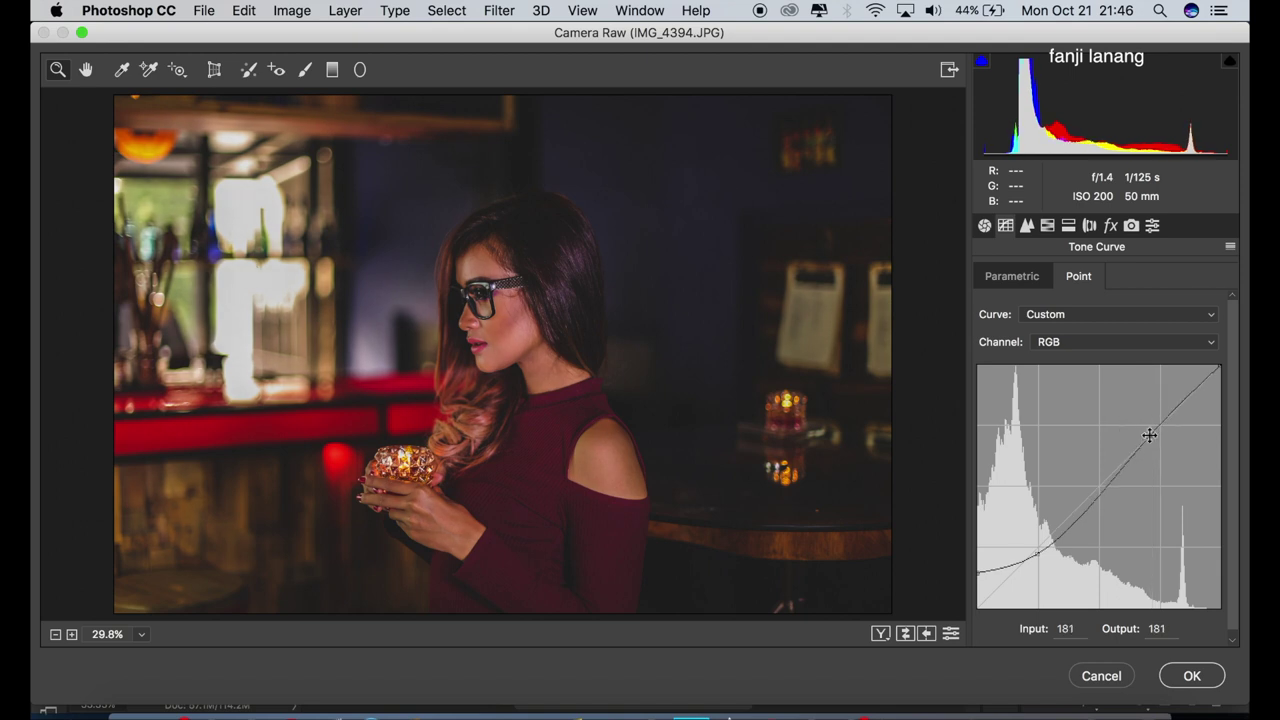
left_click_drag(1042, 549, 1042, 548)
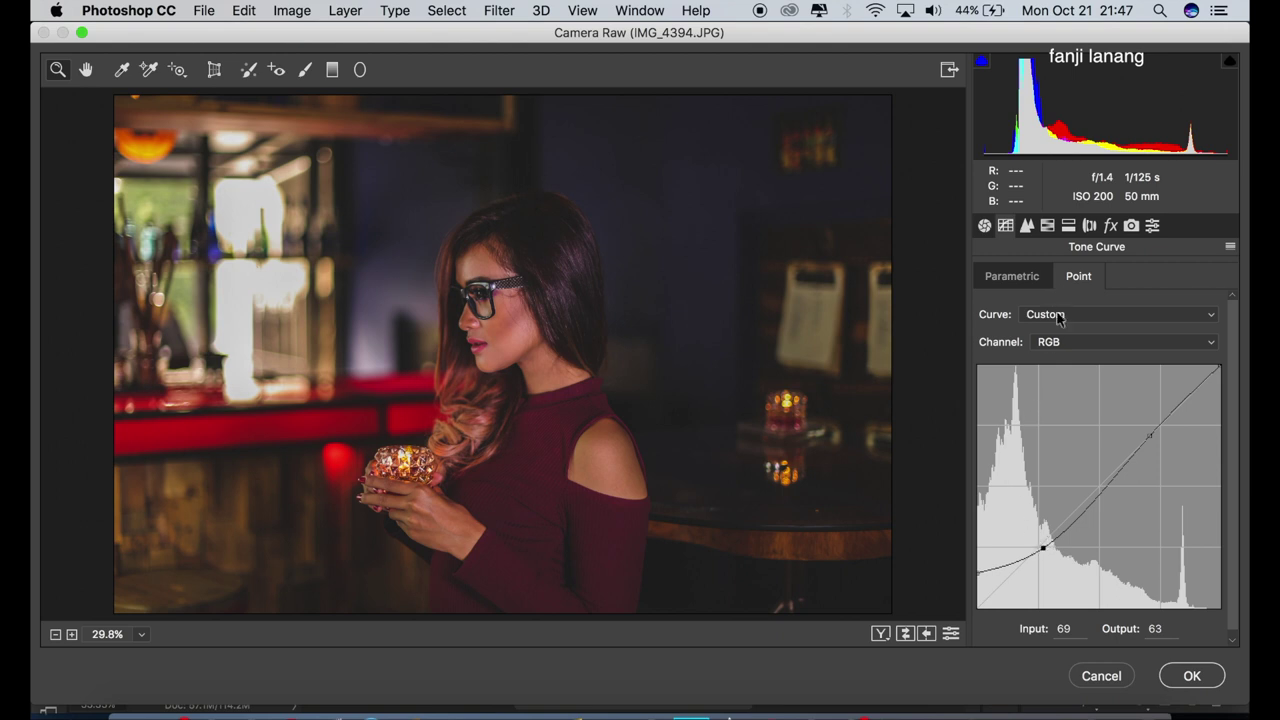
left_click(1064, 345)
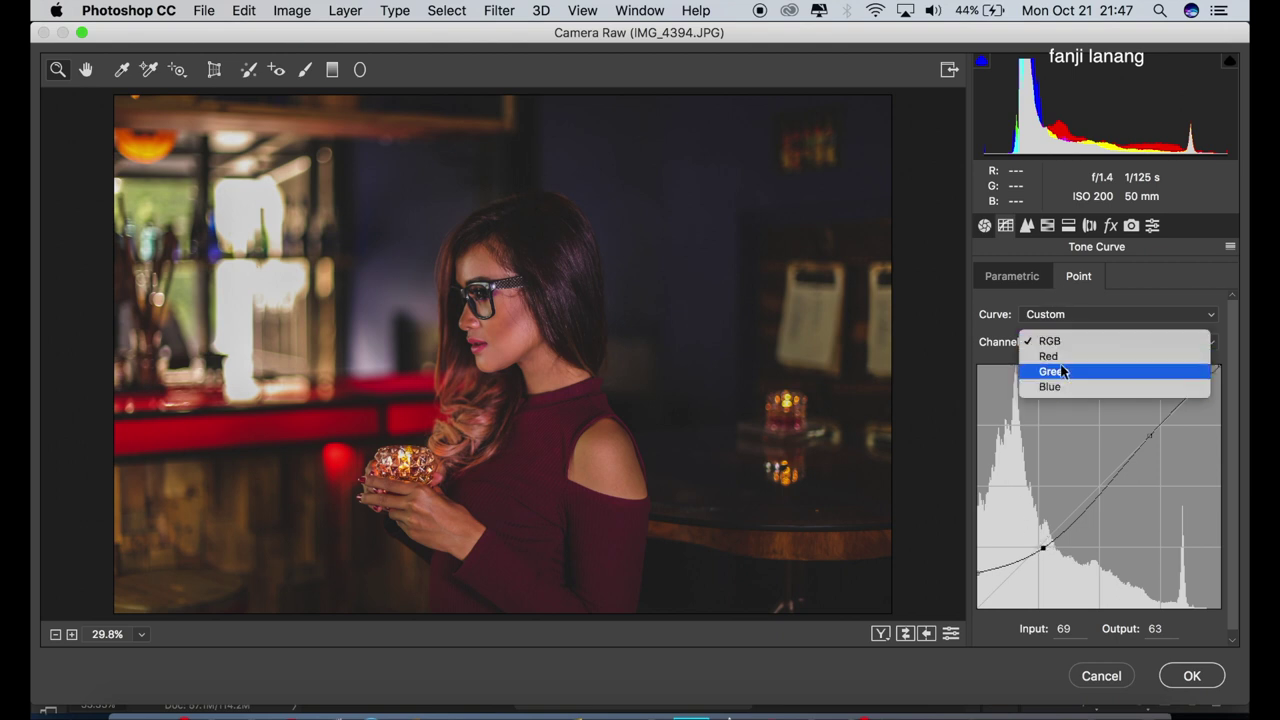
Step: On the Blue channel curve, lift the black point and add shadow and upper-midtone points
left_click(1059, 382)
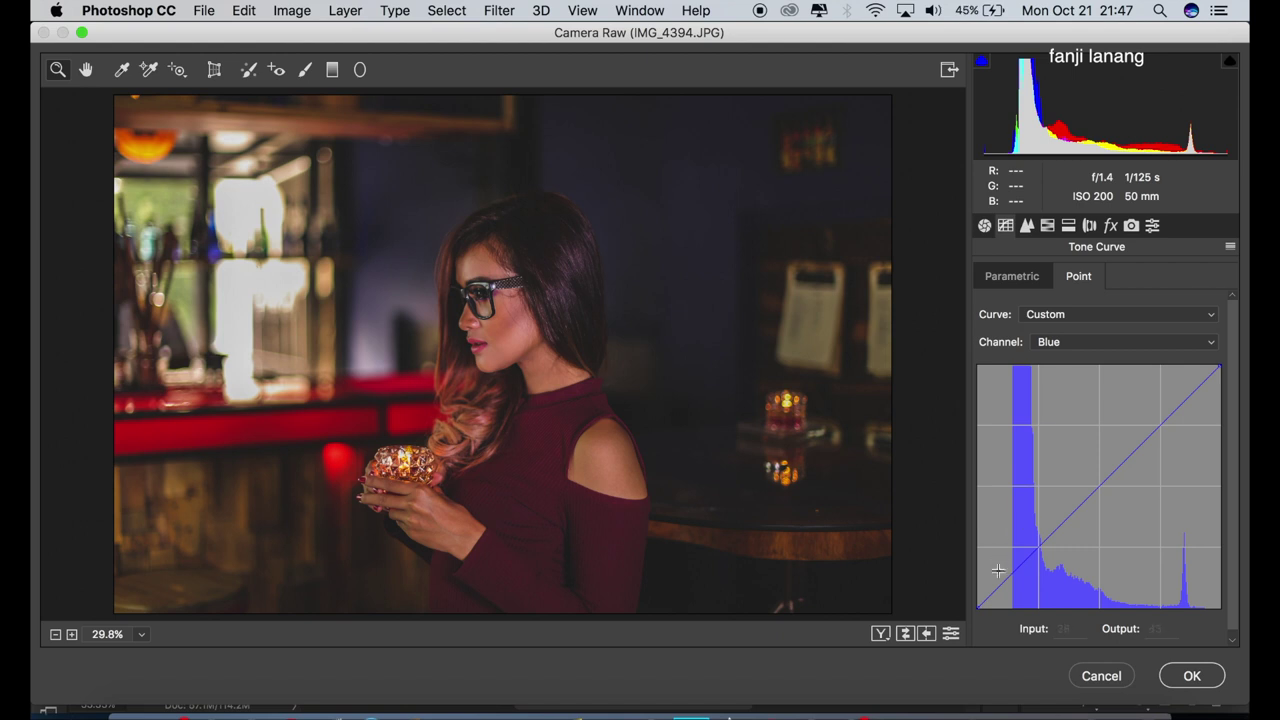
left_click_drag(978, 607, 973, 596)
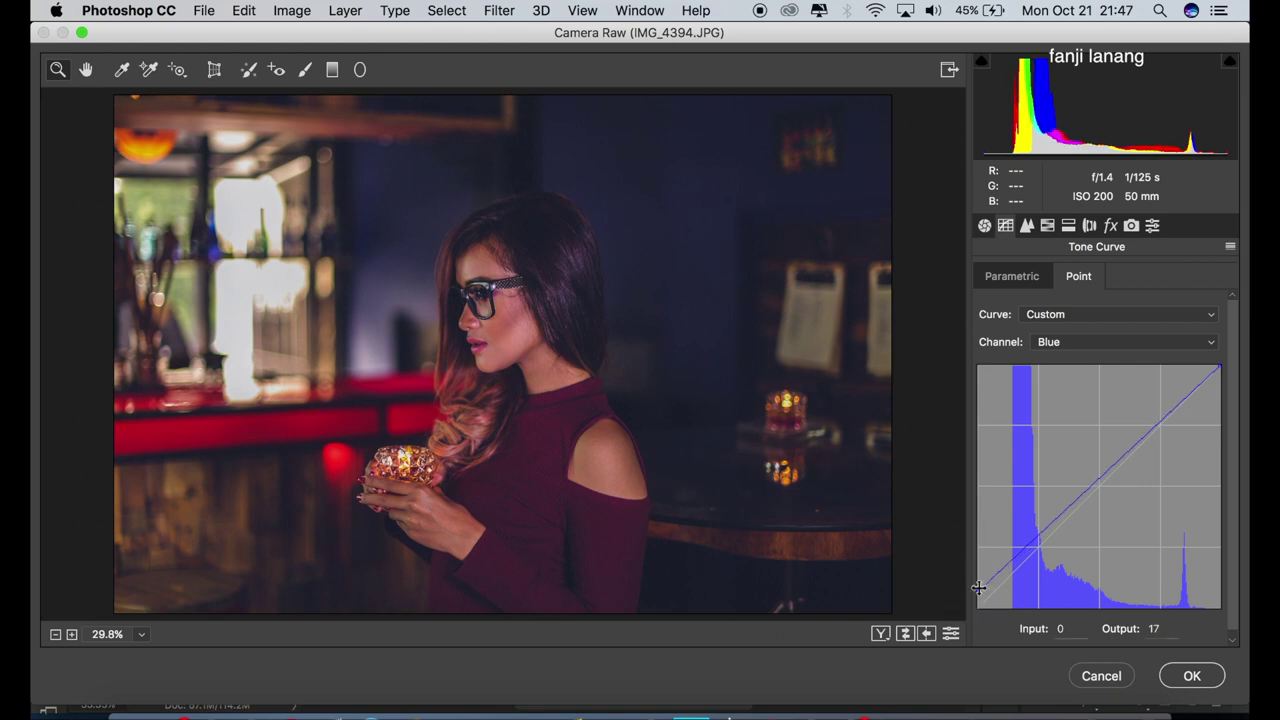
left_click_drag(998, 582, 1020, 571)
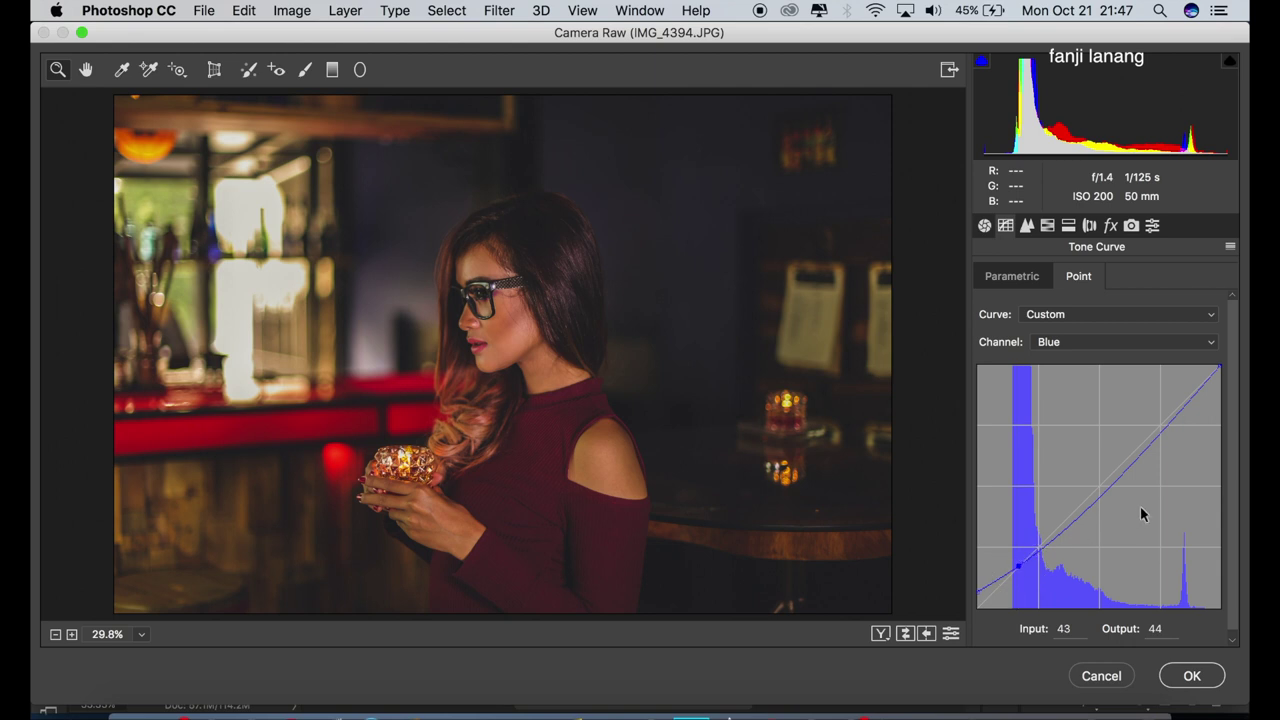
left_click_drag(1133, 457, 1127, 447)
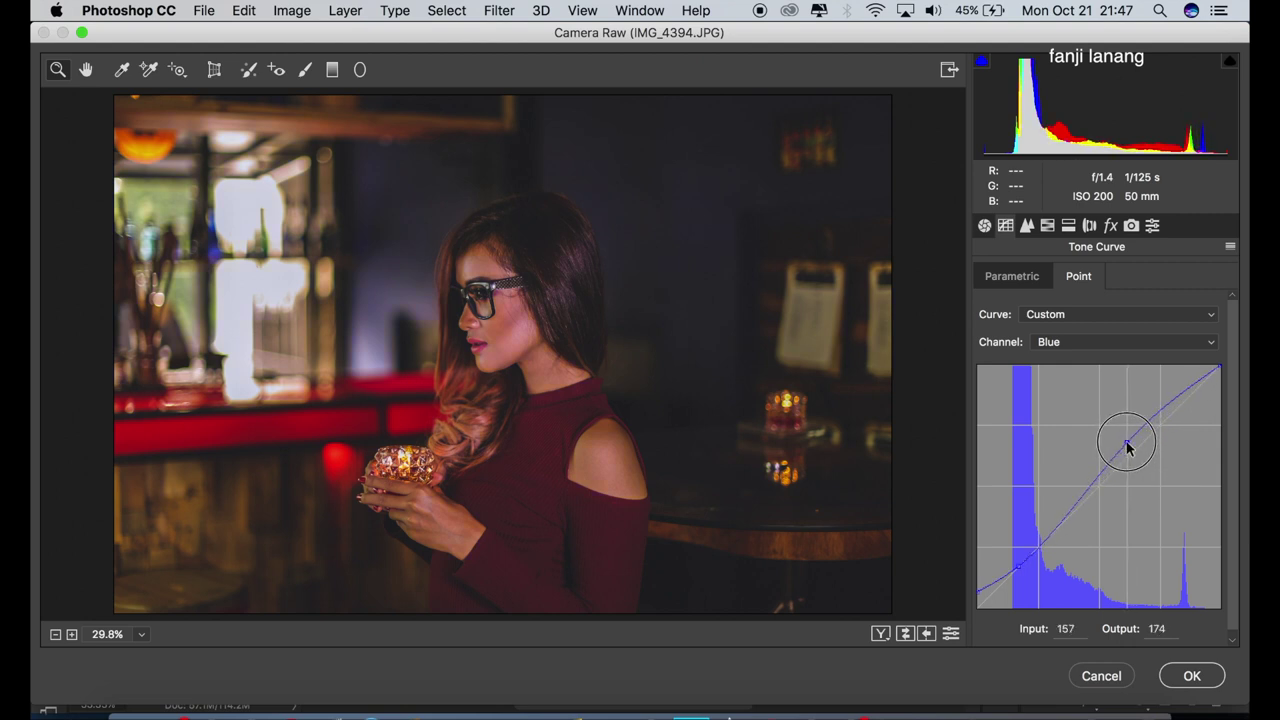
left_click_drag(1127, 444, 1128, 443)
Step: Lower the blue curve's white end, refine upper-midtone points, and anchor the midpoint at 128→129
left_click_drag(1220, 369, 1232, 395)
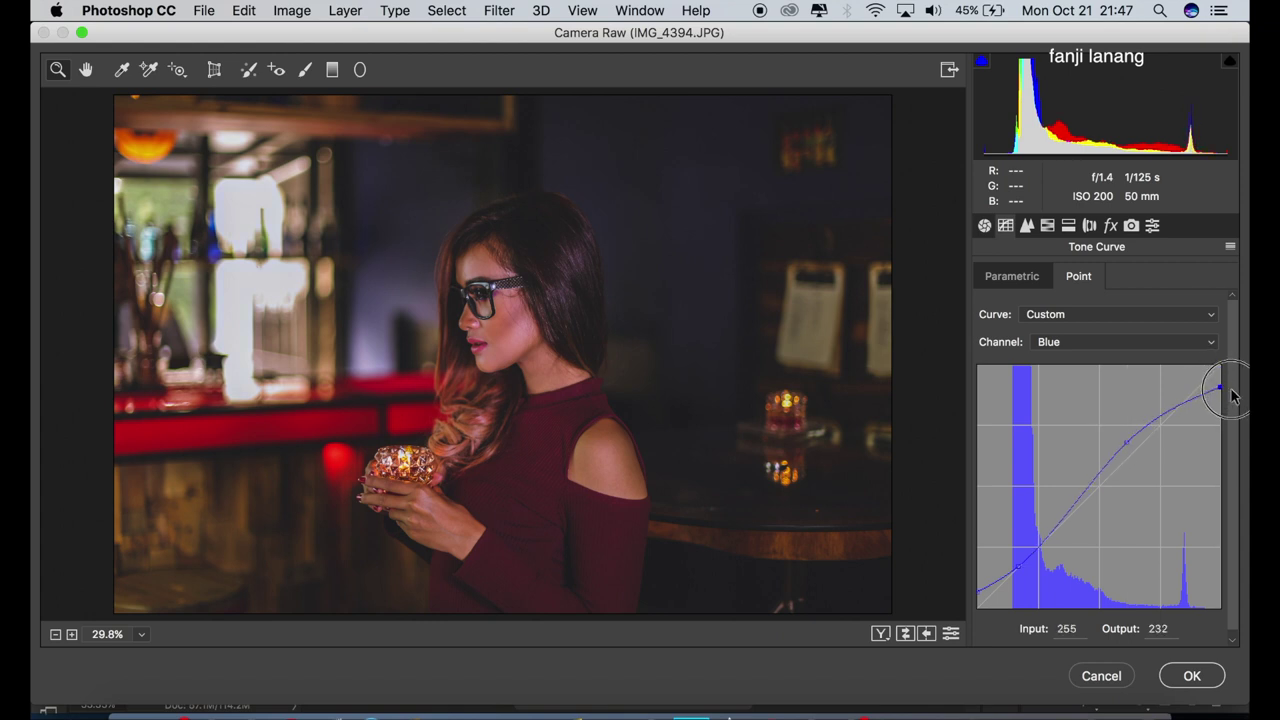
left_click_drag(1232, 396, 1236, 389)
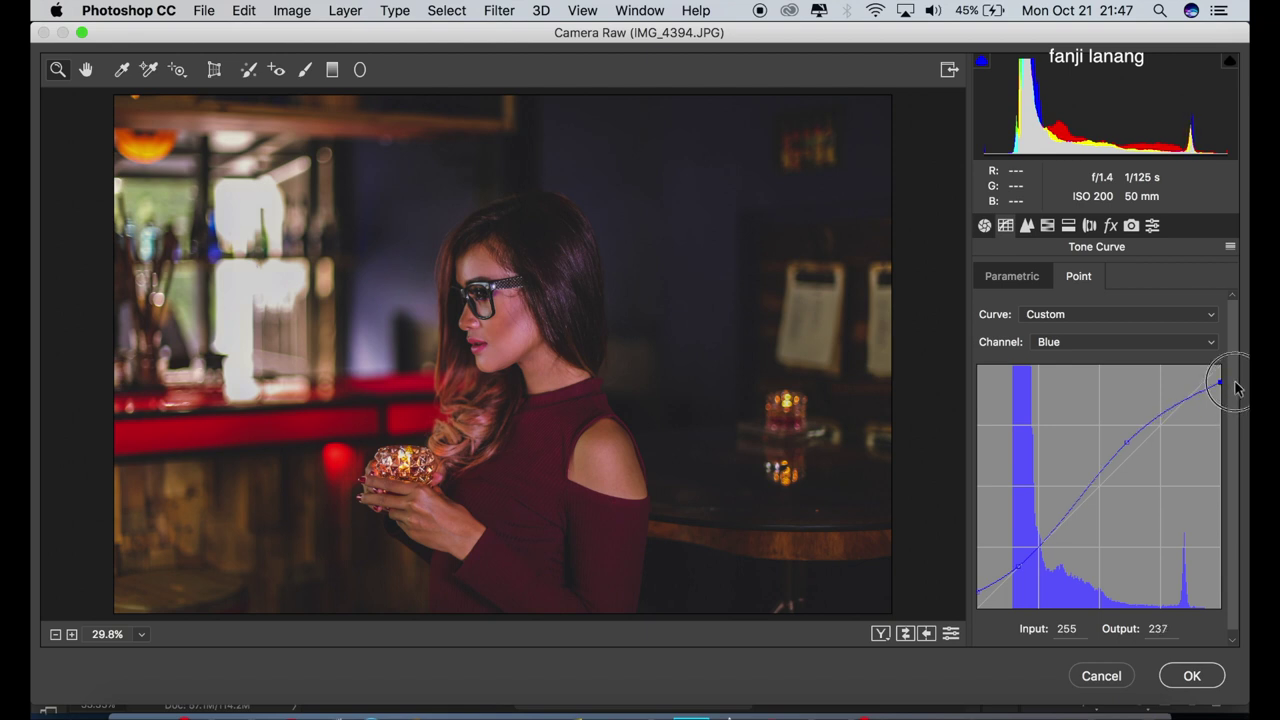
left_click_drag(1125, 443, 1136, 443)
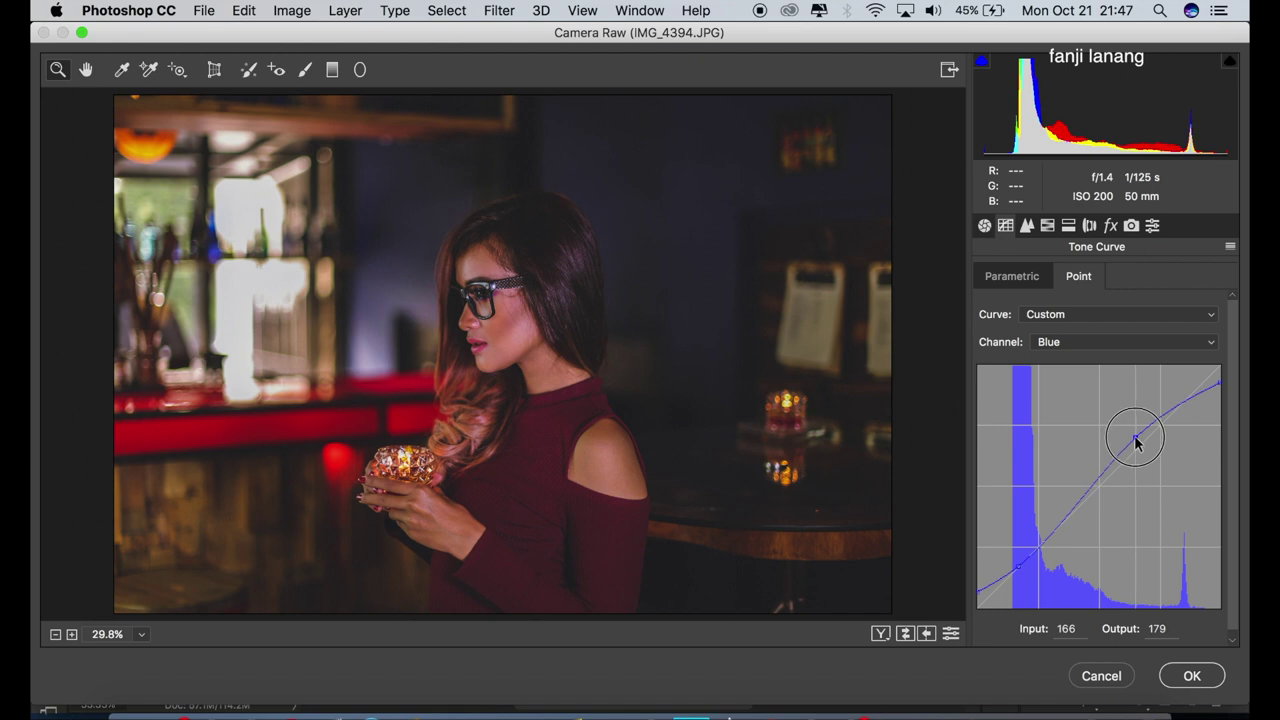
left_click_drag(1136, 443, 1143, 445)
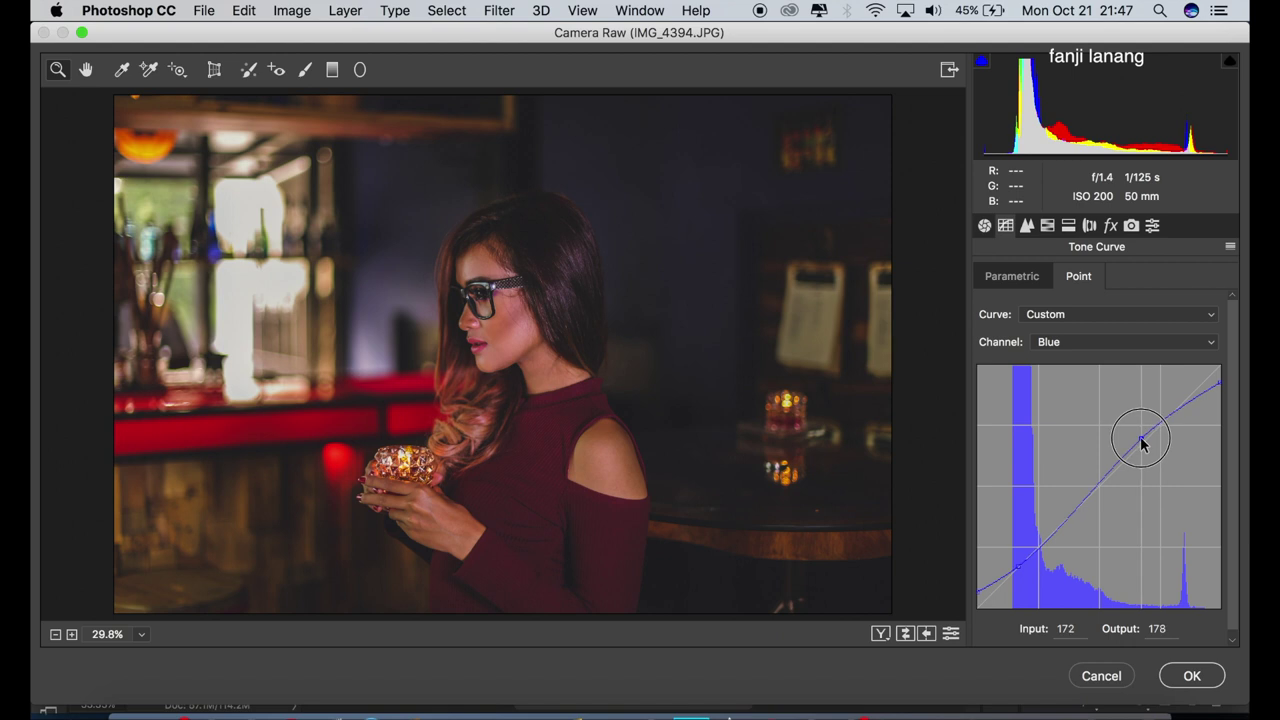
left_click(979, 591)
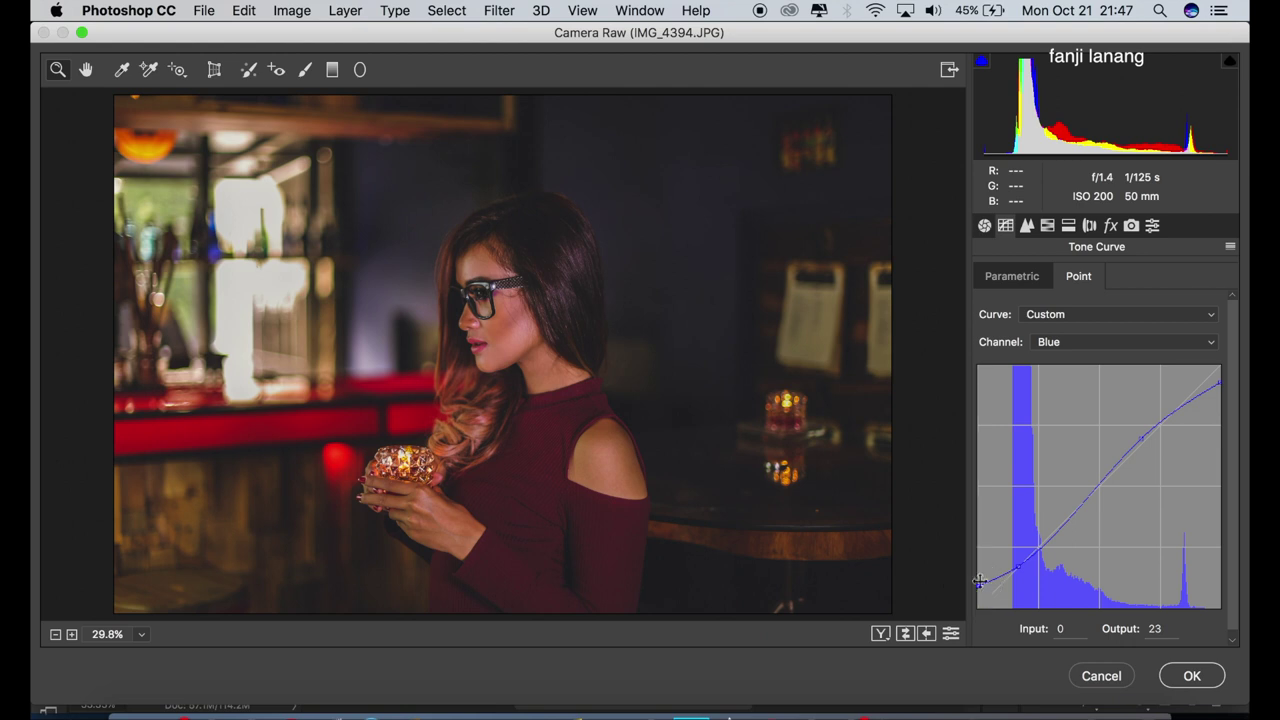
left_click_drag(1141, 443, 1139, 435)
left_click(1097, 486)
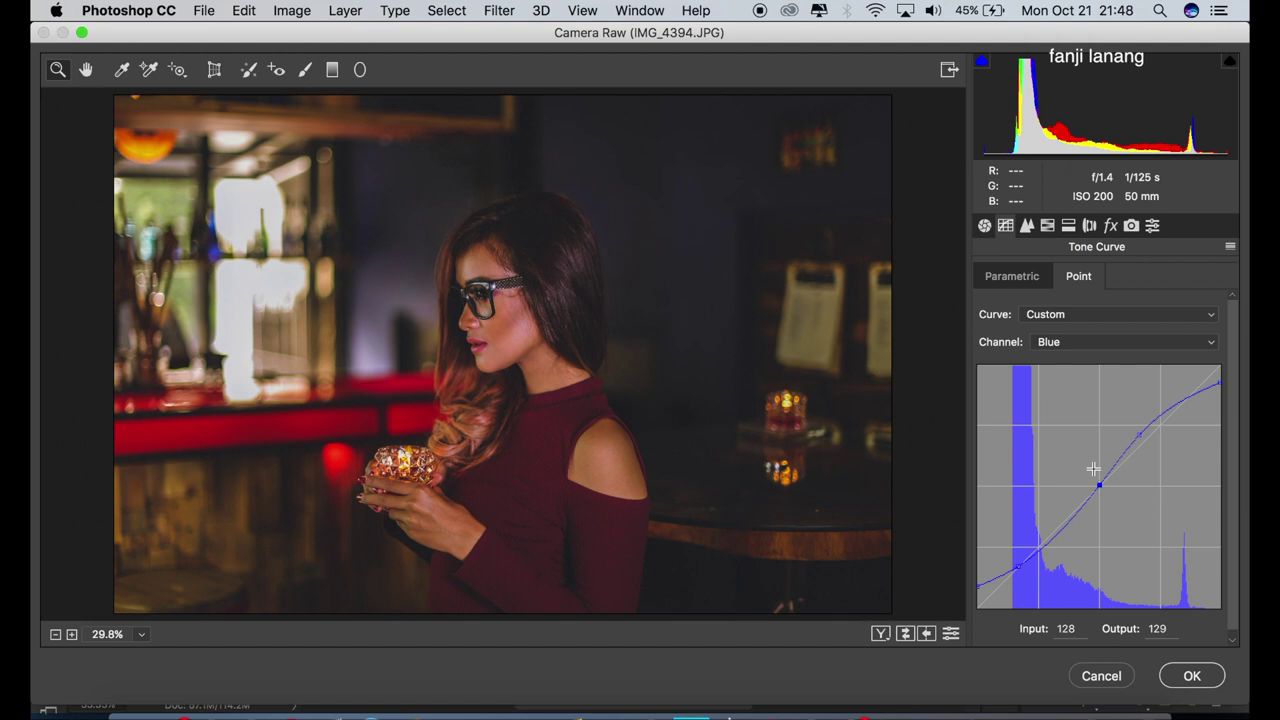
Step: Open the HSL/Grayscale Hue controls and shift the Reds hue to +40
left_click(1028, 226)
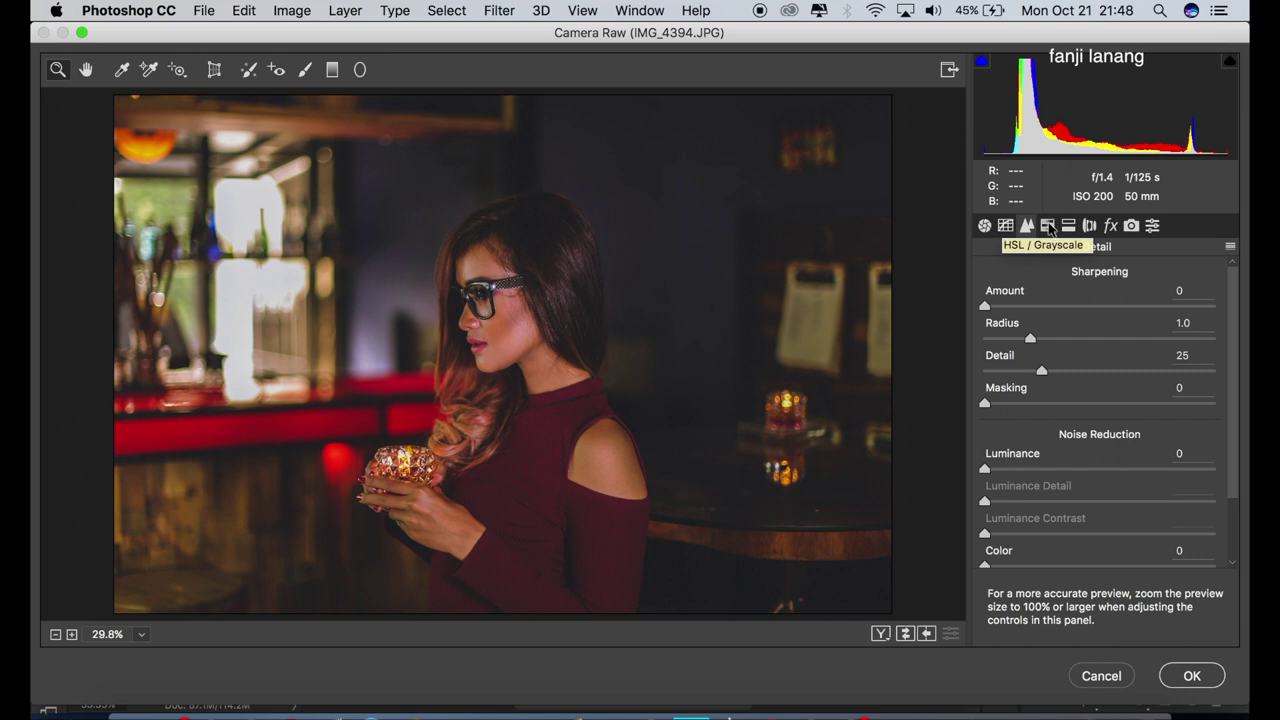
left_click(1047, 226)
left_click(1028, 226)
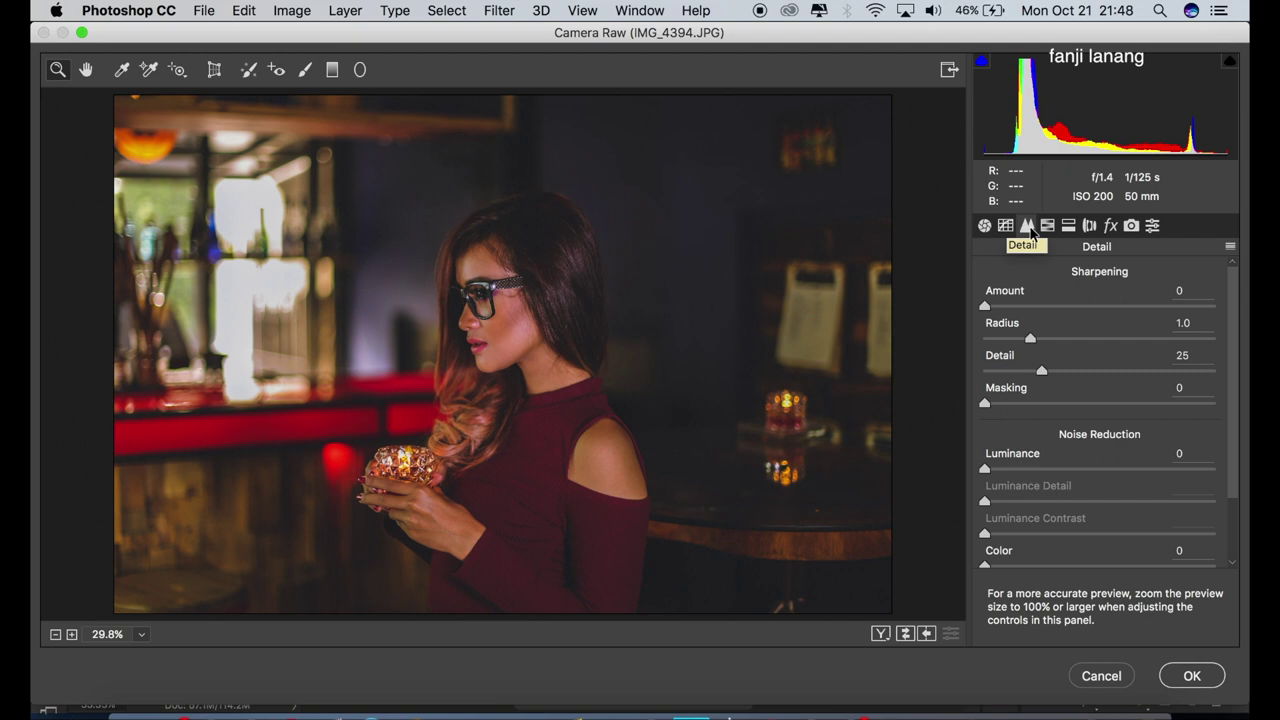
left_click(1047, 226)
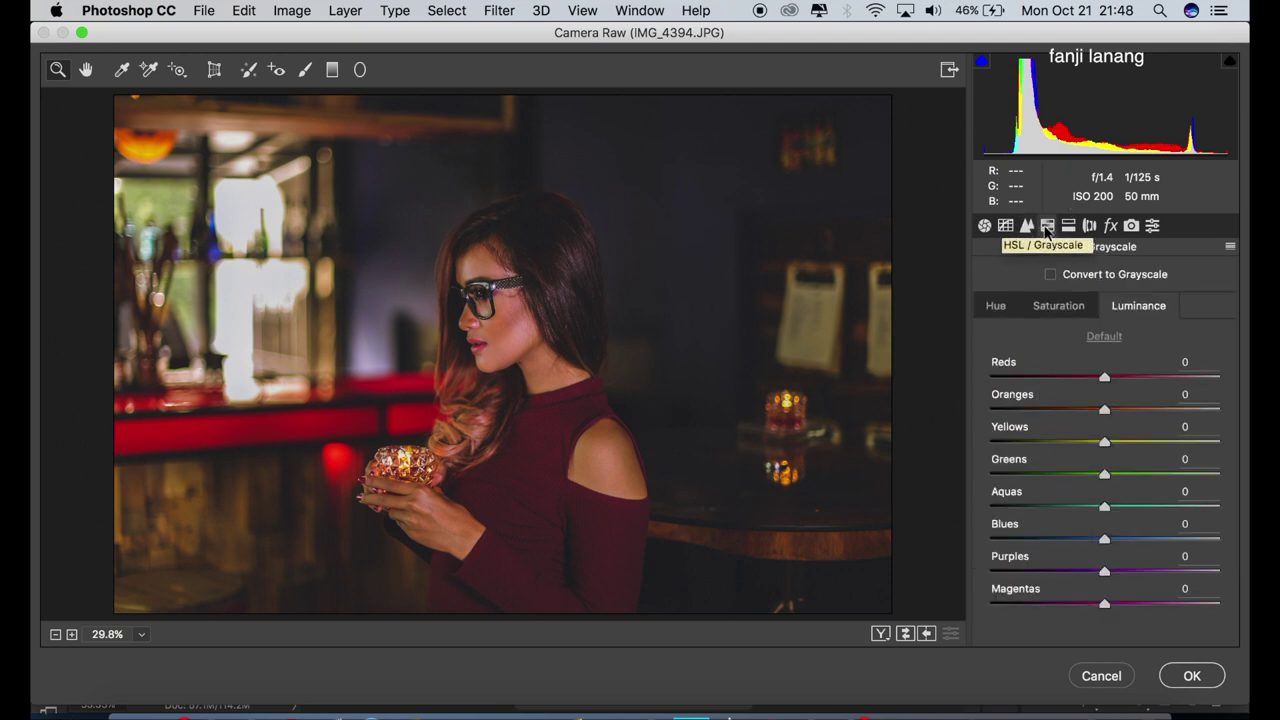
left_click(997, 307)
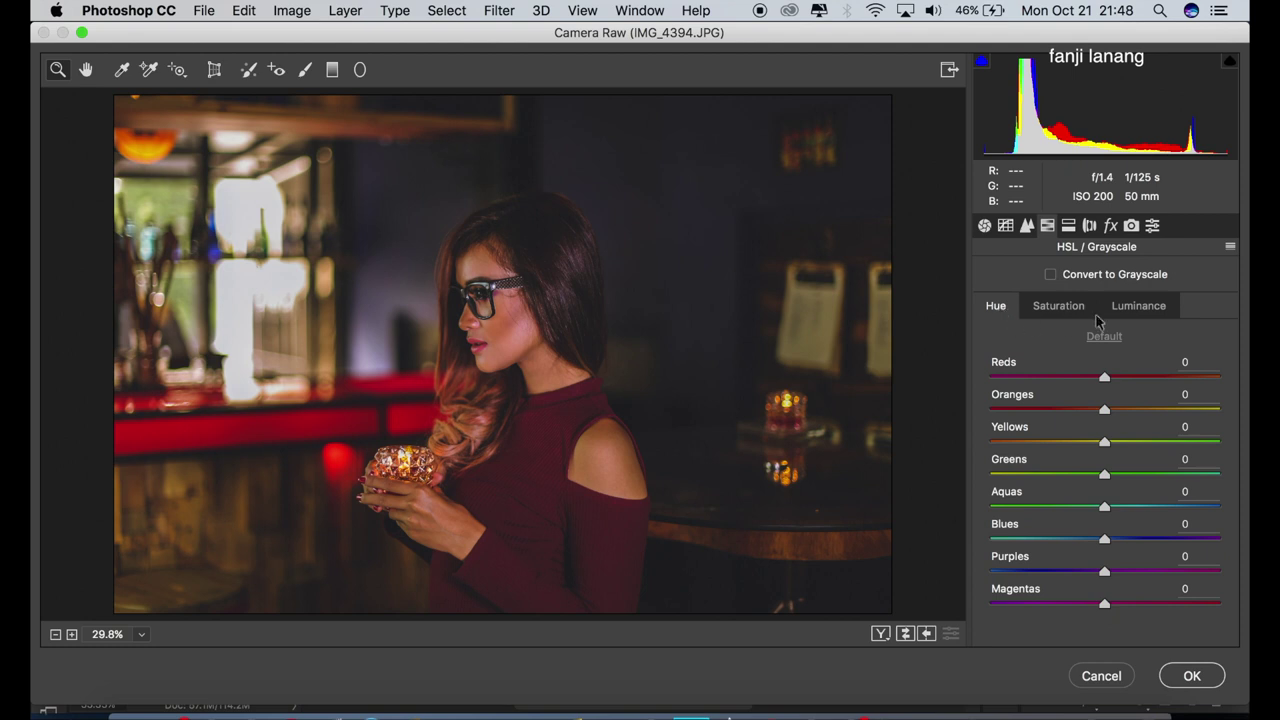
left_click_drag(1141, 384, 1151, 391)
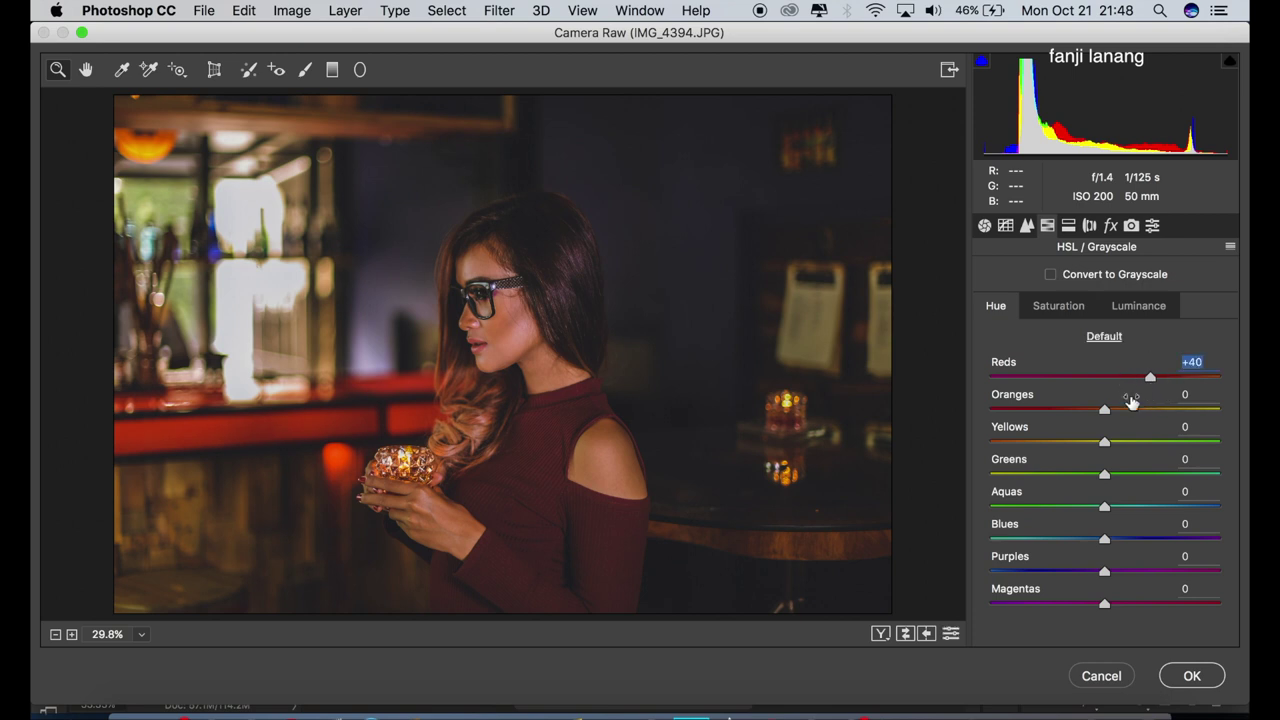
Step: Shift hues of Oranges to -13, Yellows -15, Greens -13 and Blues -40
left_click_drag(1094, 416, 1092, 419)
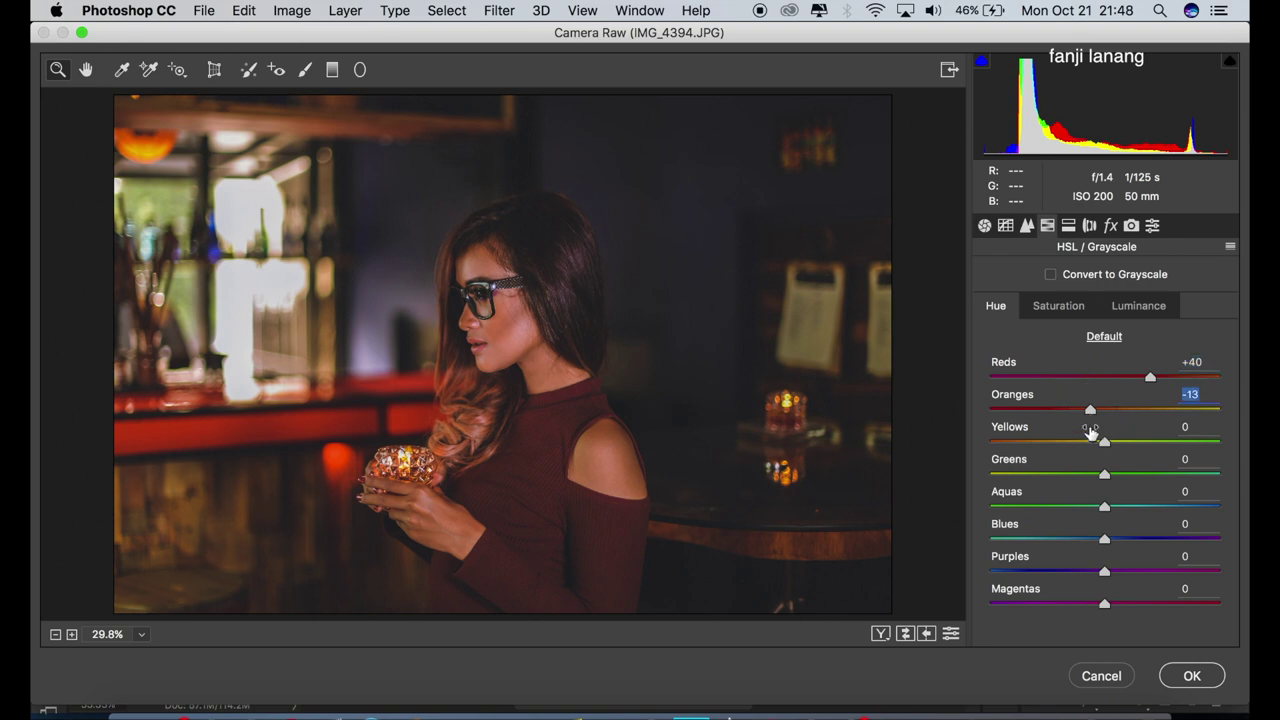
left_click_drag(1100, 442, 1089, 450)
left_click(1089, 450)
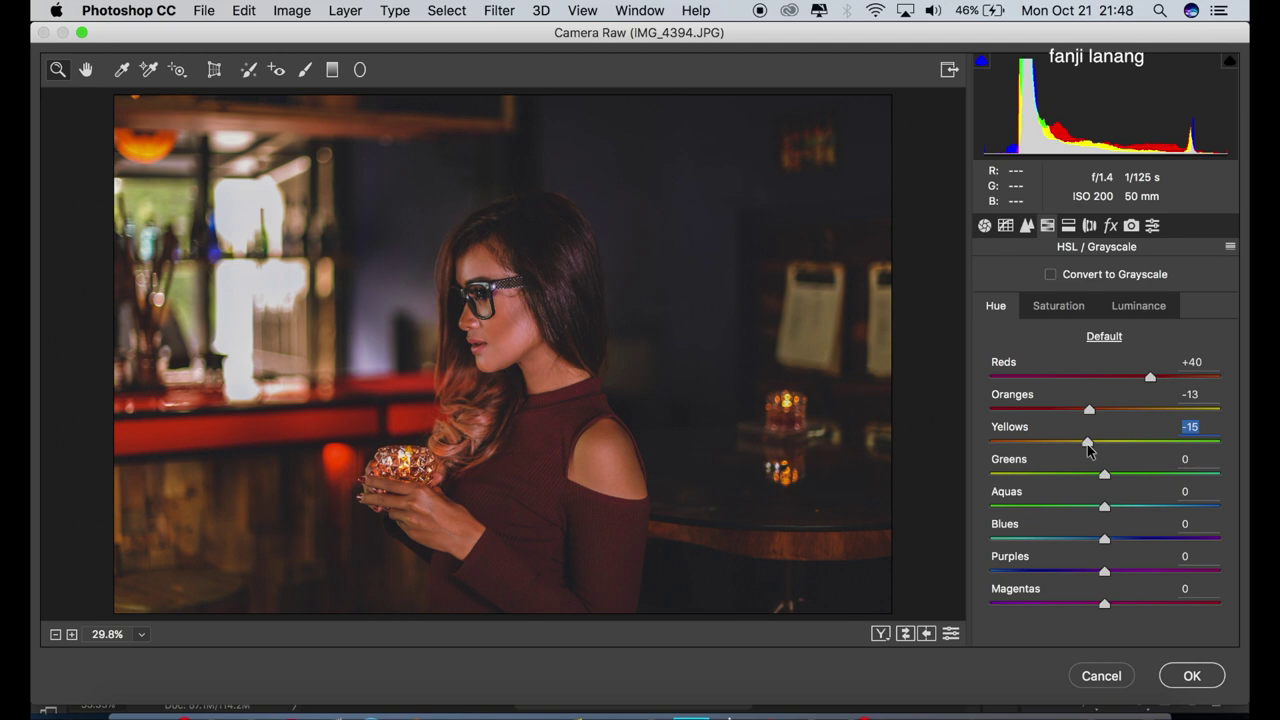
left_click_drag(1104, 474, 1090, 474)
left_click(1091, 478)
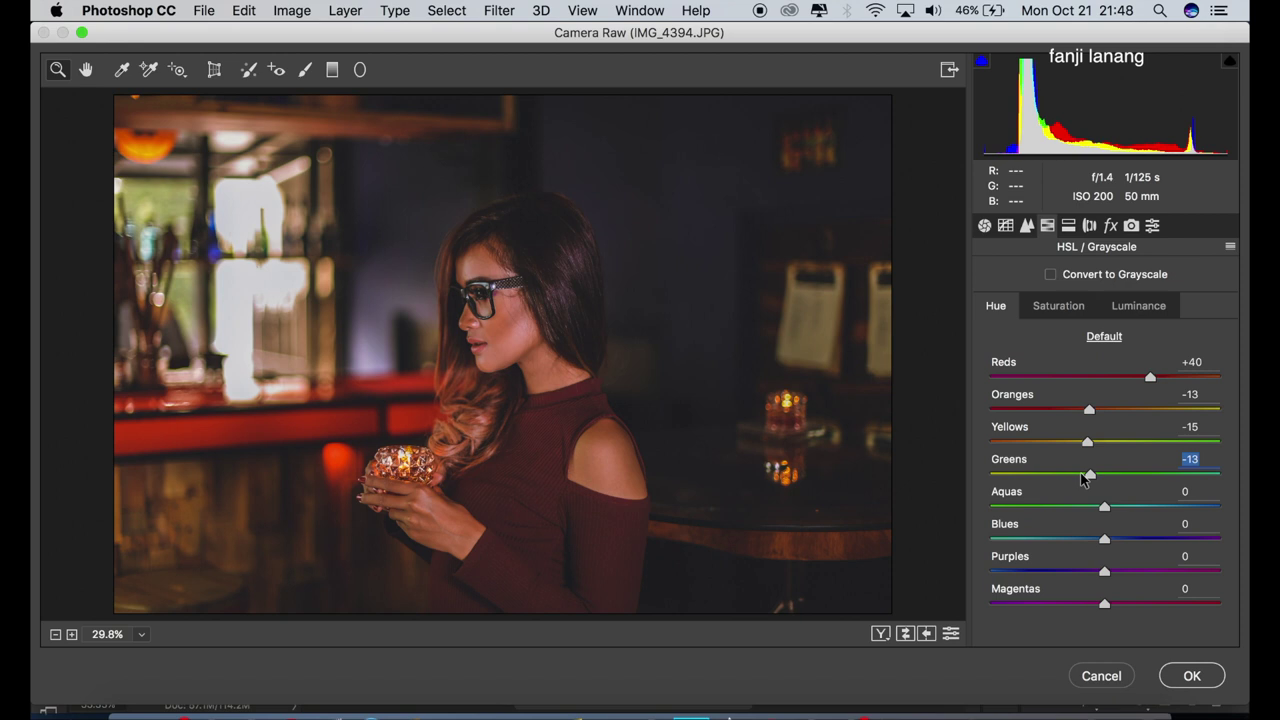
left_click_drag(1100, 539, 1061, 541)
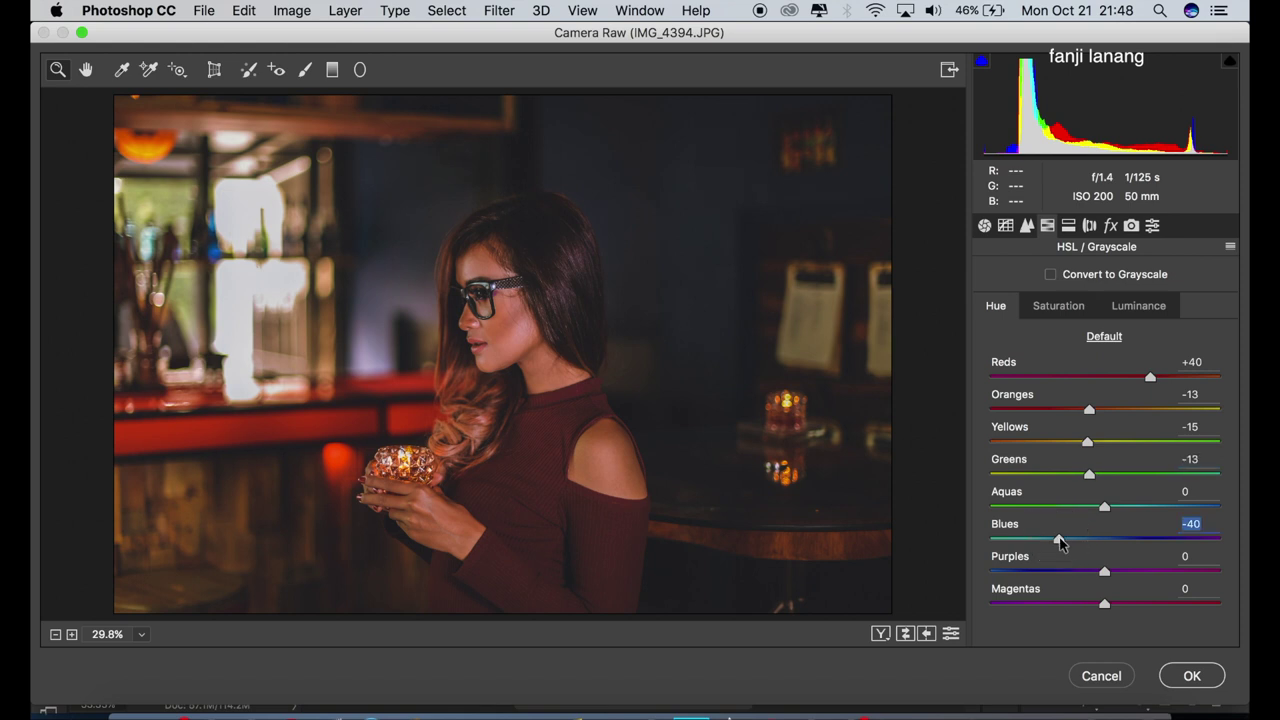
left_click(1055, 310)
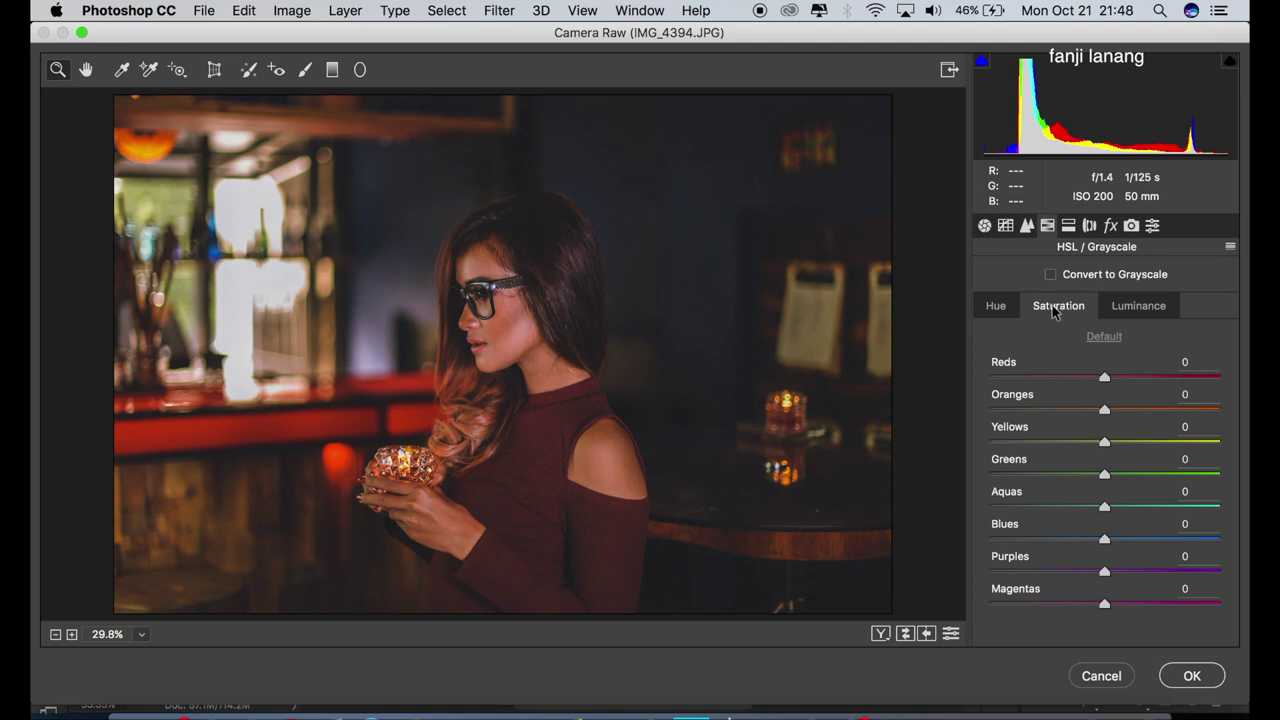
Step: Set saturation Reds +13, Oranges -12, Yellows +6, Greens/Aquas +3, Blues/Purples +5, Magentas +10
mouse_move(1106, 378)
left_mouse_down()
mouse_move(1121, 389)
mouse_move(1087, 413)
mouse_move(1093, 423)
left_mouse_up()
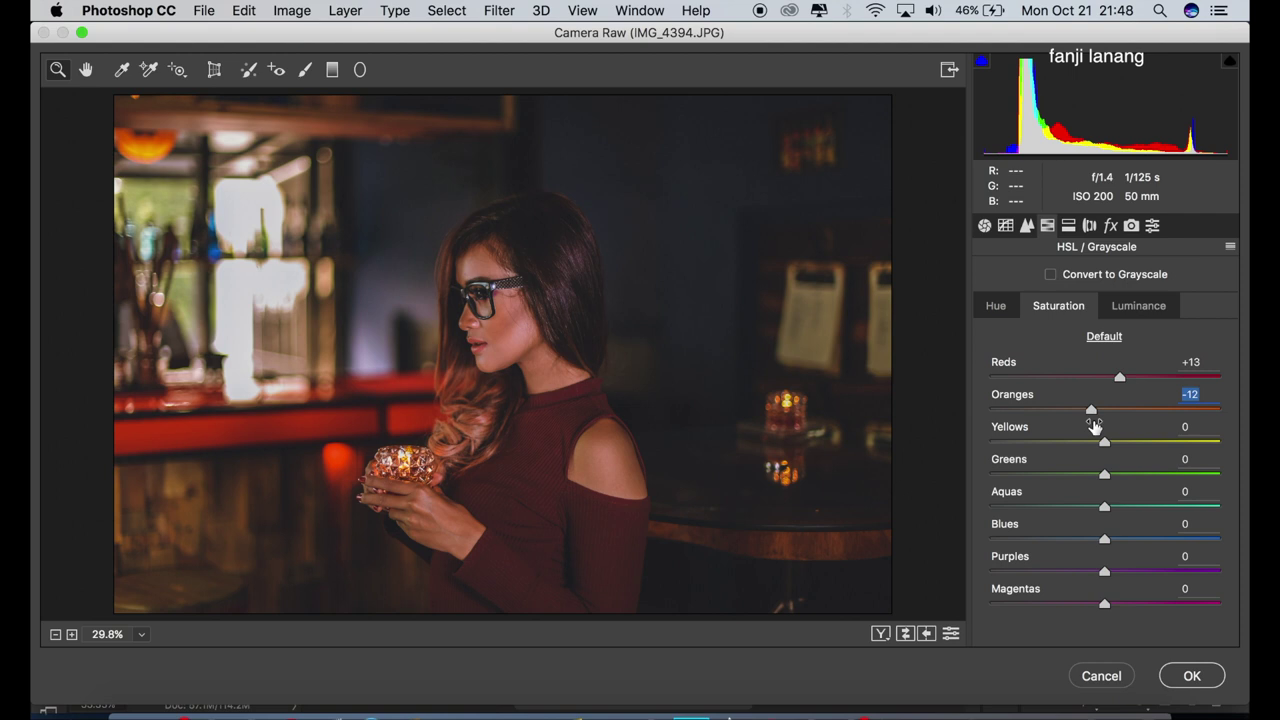
mouse_move(1108, 442)
left_mouse_down()
mouse_move(1119, 446)
mouse_move(1110, 507)
left_mouse_up()
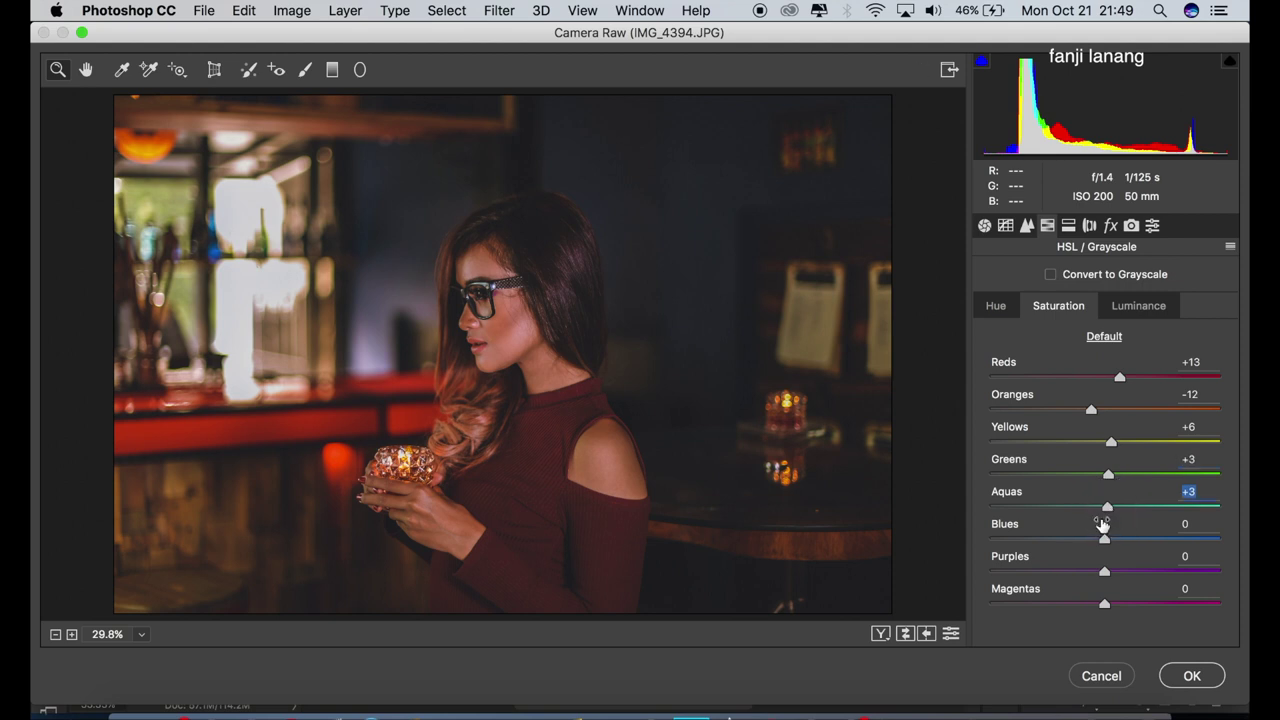
left_click_drag(1108, 539, 1113, 585)
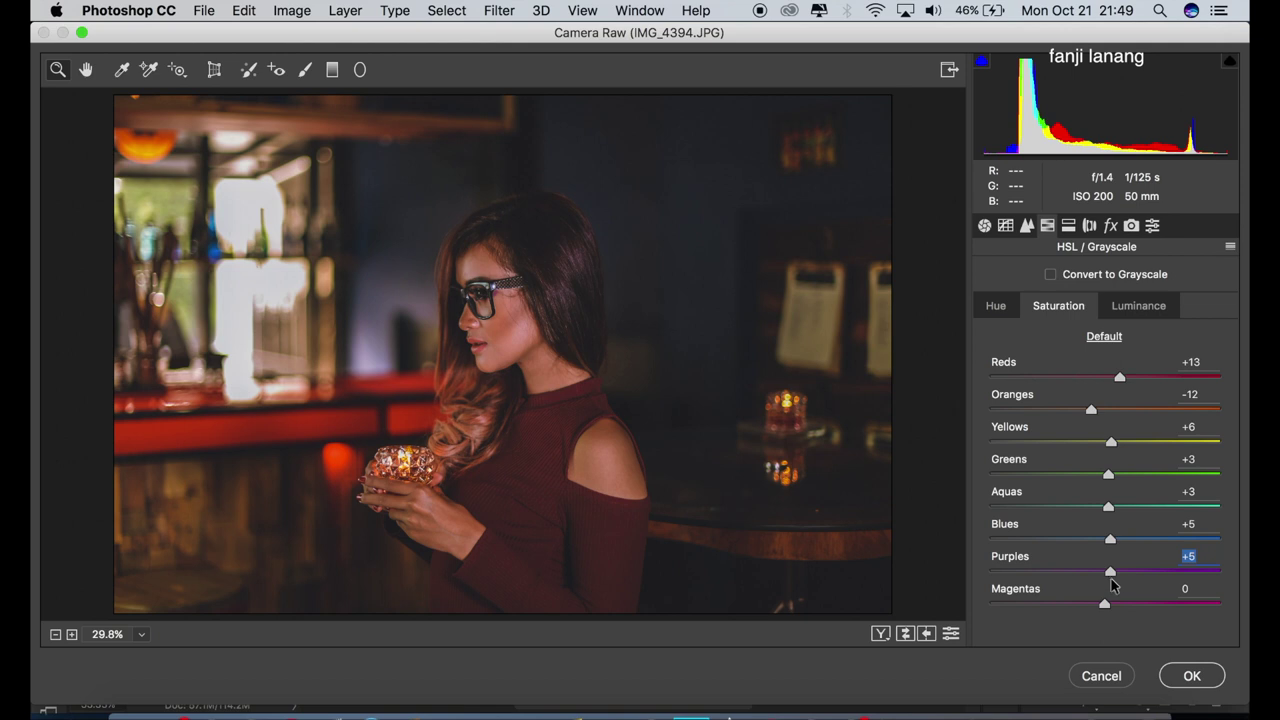
left_click_drag(1106, 604, 1116, 611)
Step: In Luminance, set Reds -10, Yellows -10, Aquas -8, Blues -7 and Purples -10
left_click(1138, 306)
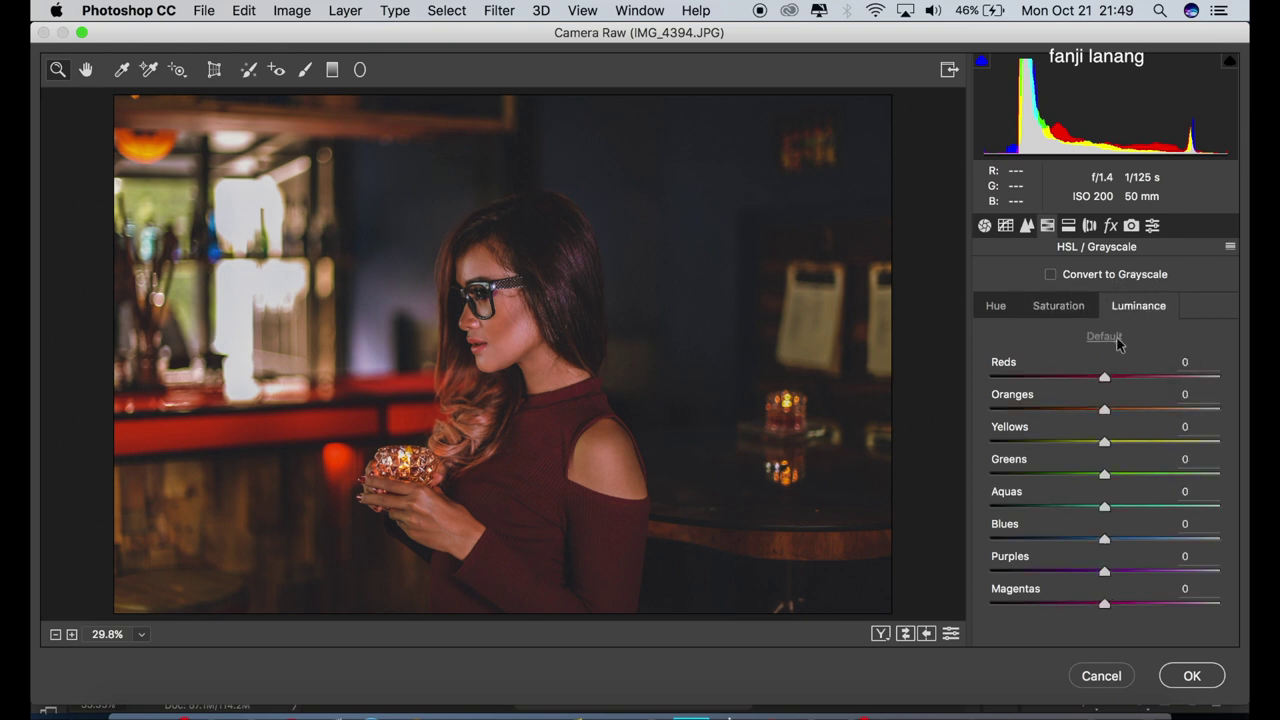
left_click_drag(1104, 377, 1094, 386)
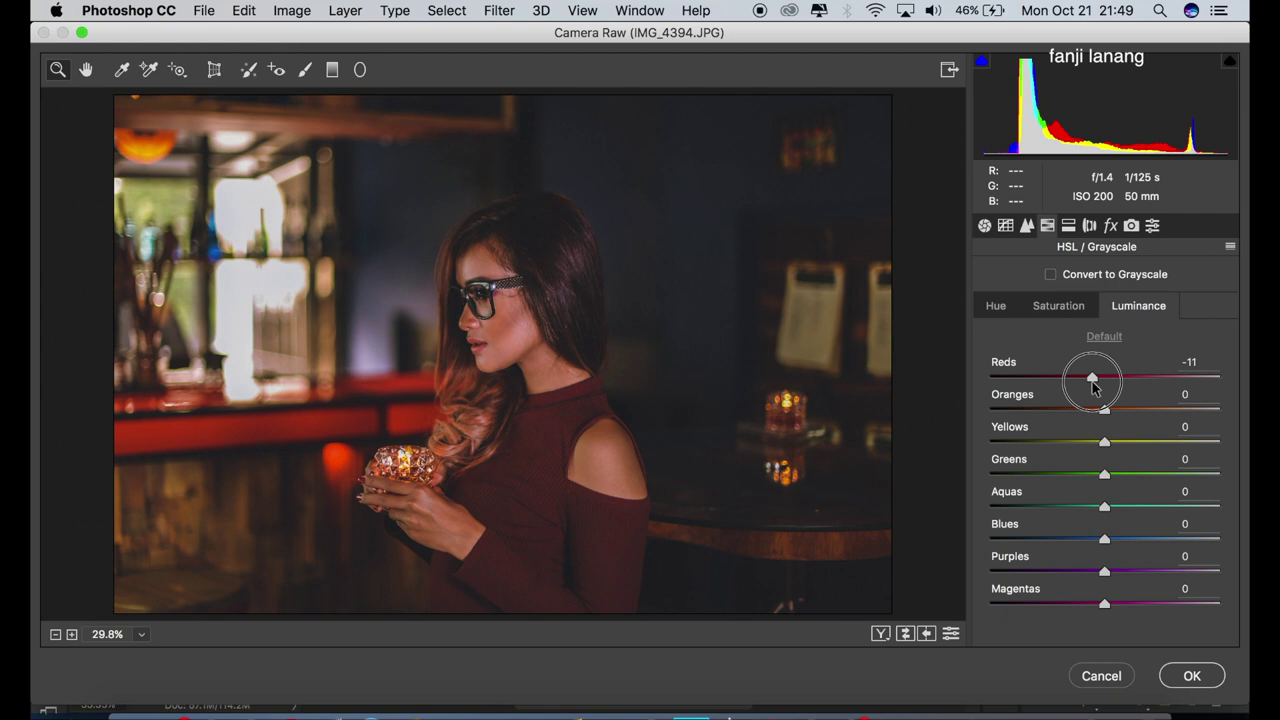
left_click_drag(1094, 380, 1120, 416)
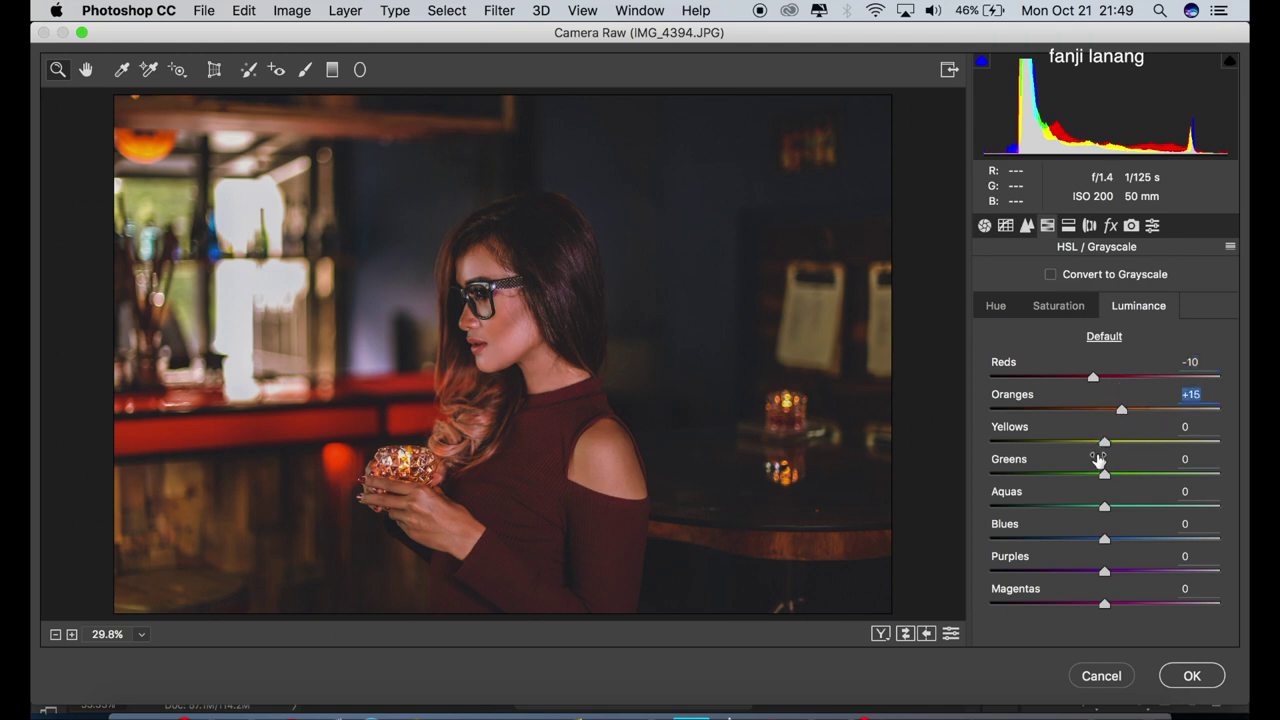
left_click_drag(1103, 442, 1093, 479)
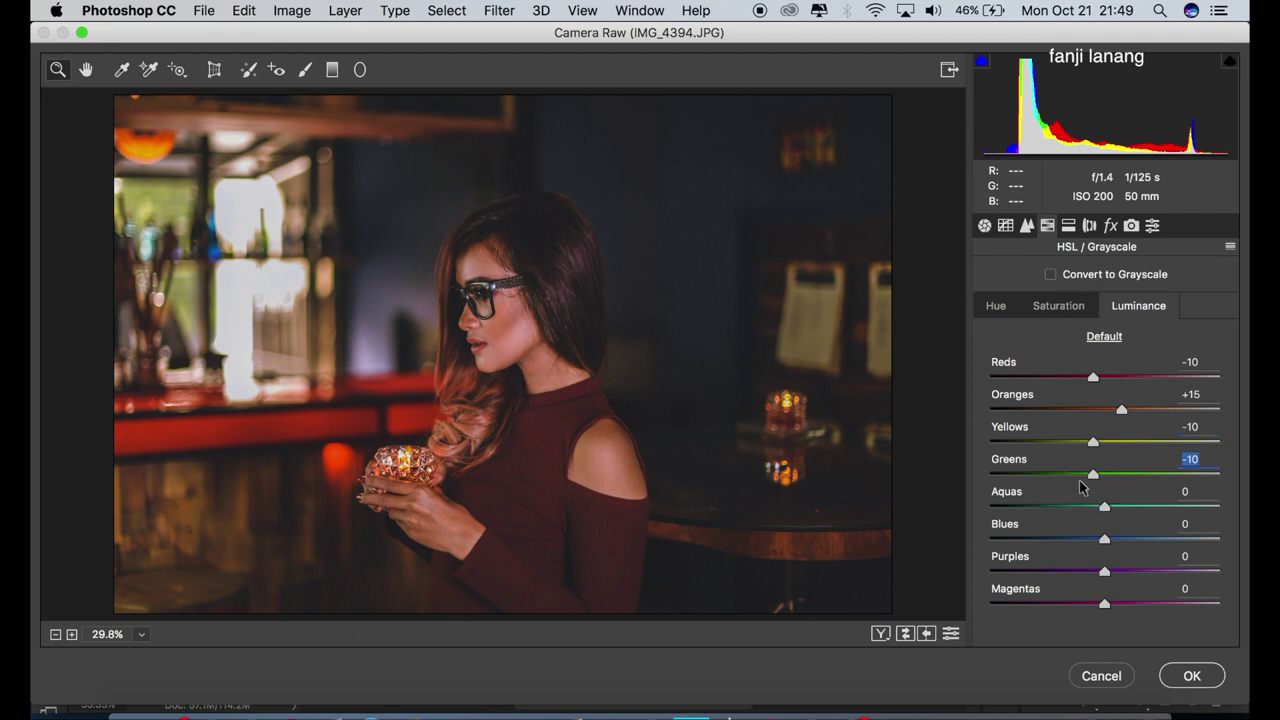
left_click_drag(1087, 501, 1095, 514)
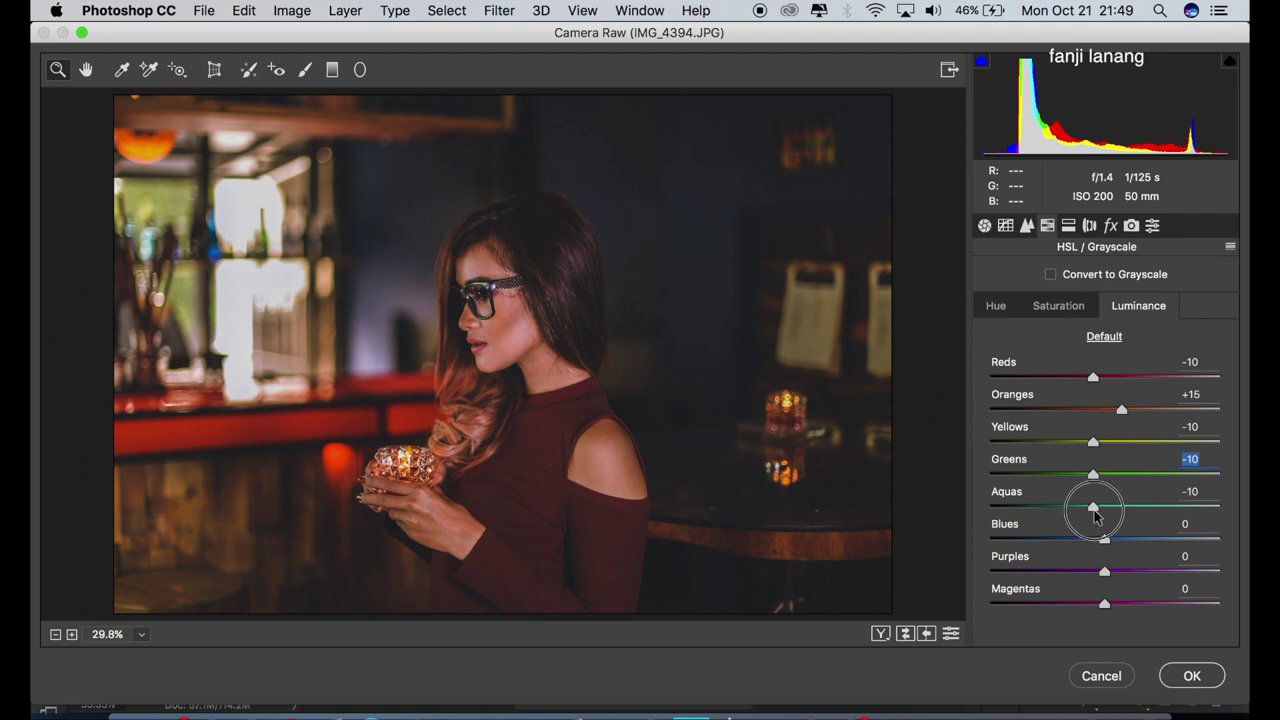
left_click_drag(1095, 514, 1097, 545)
left_click(1096, 556)
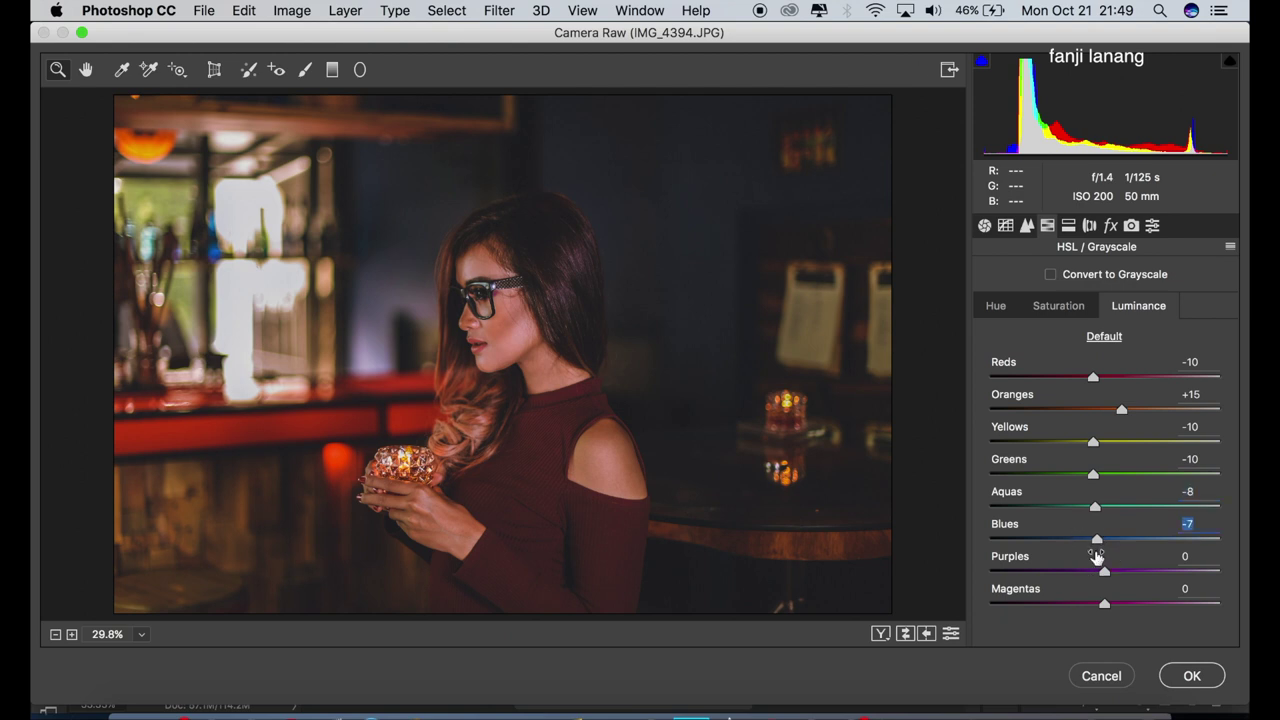
left_click_drag(1101, 572, 1093, 604)
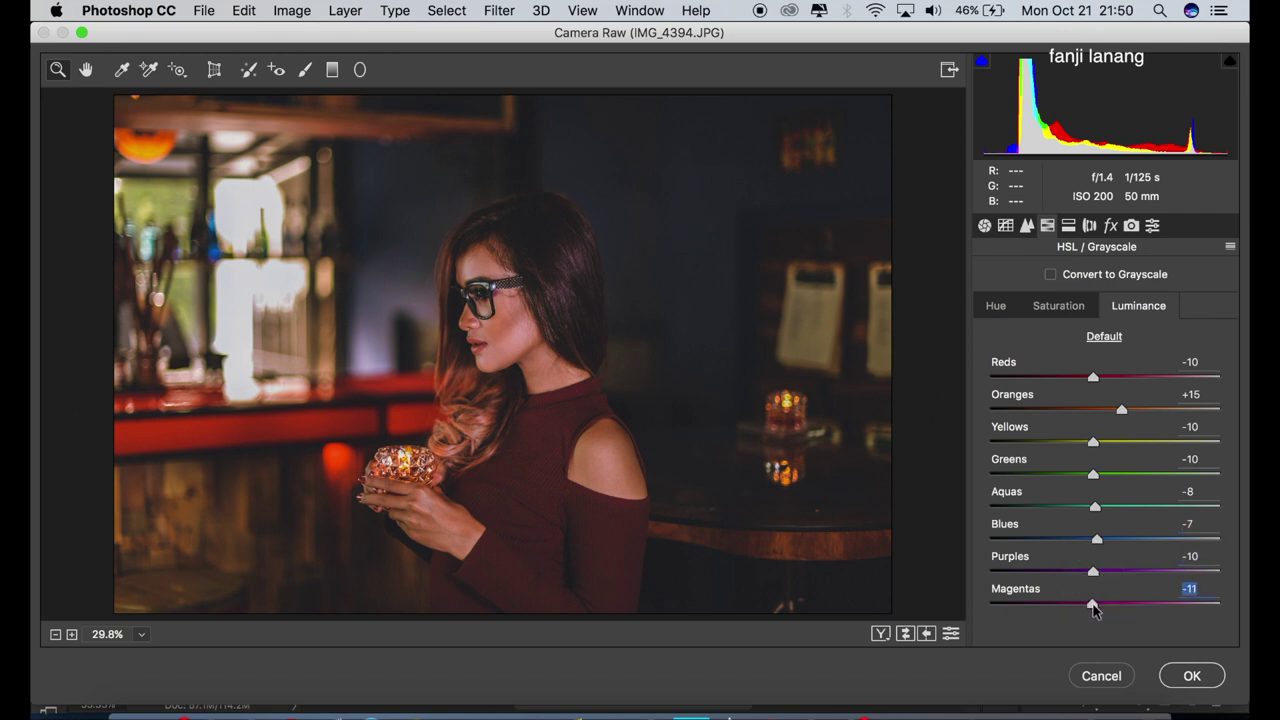
Step: In Split Toning, give highlights hue 90 and shadows hue 236, both at saturation 10
left_click(1068, 226)
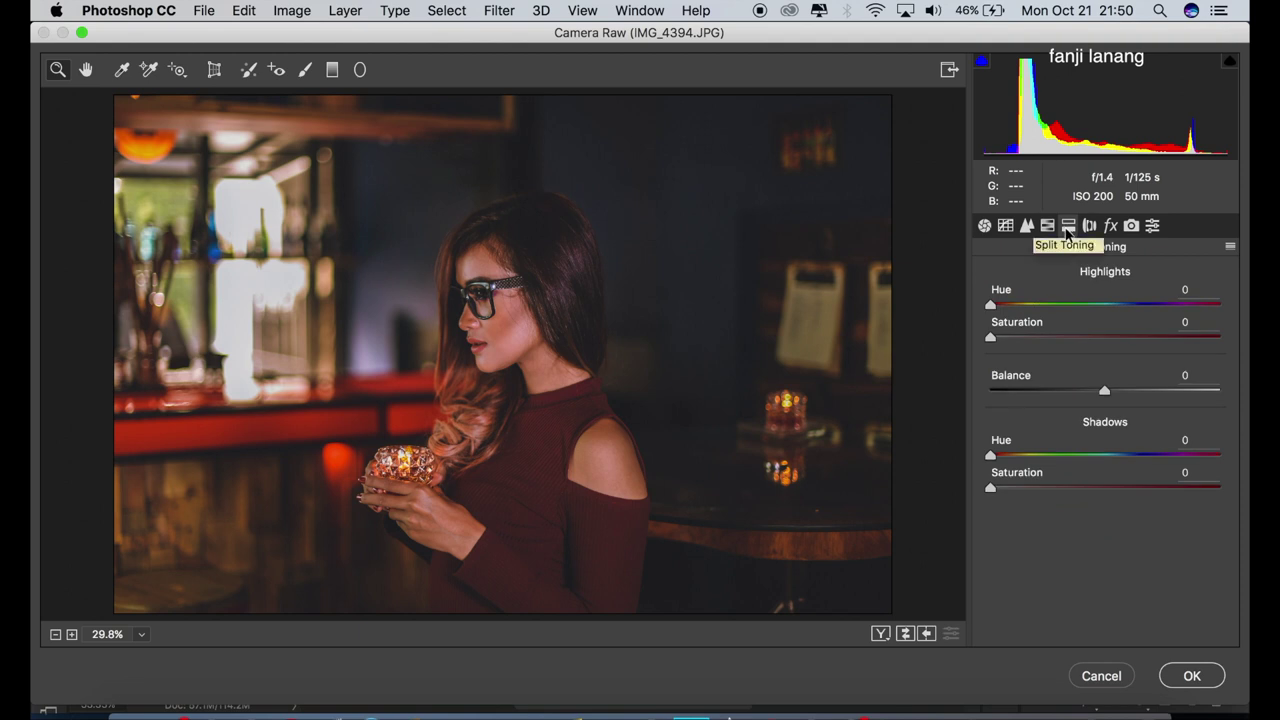
left_click_drag(1024, 305, 1050, 322)
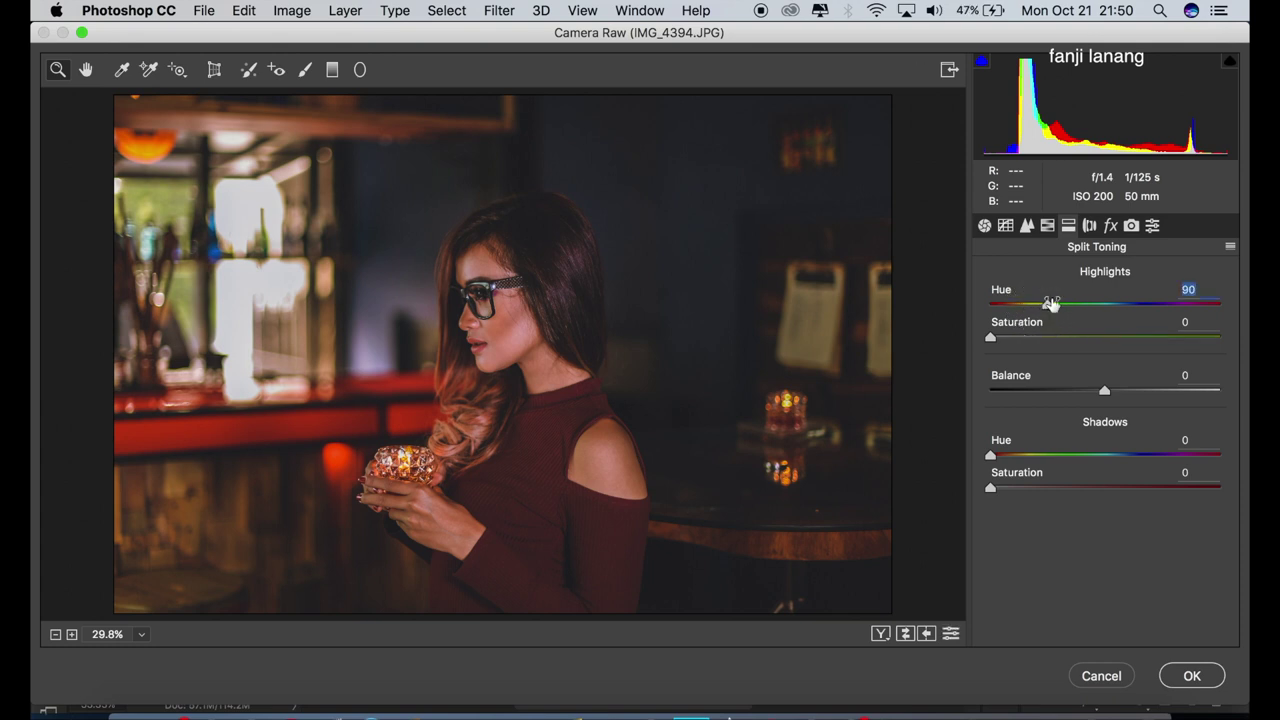
left_click(1013, 337)
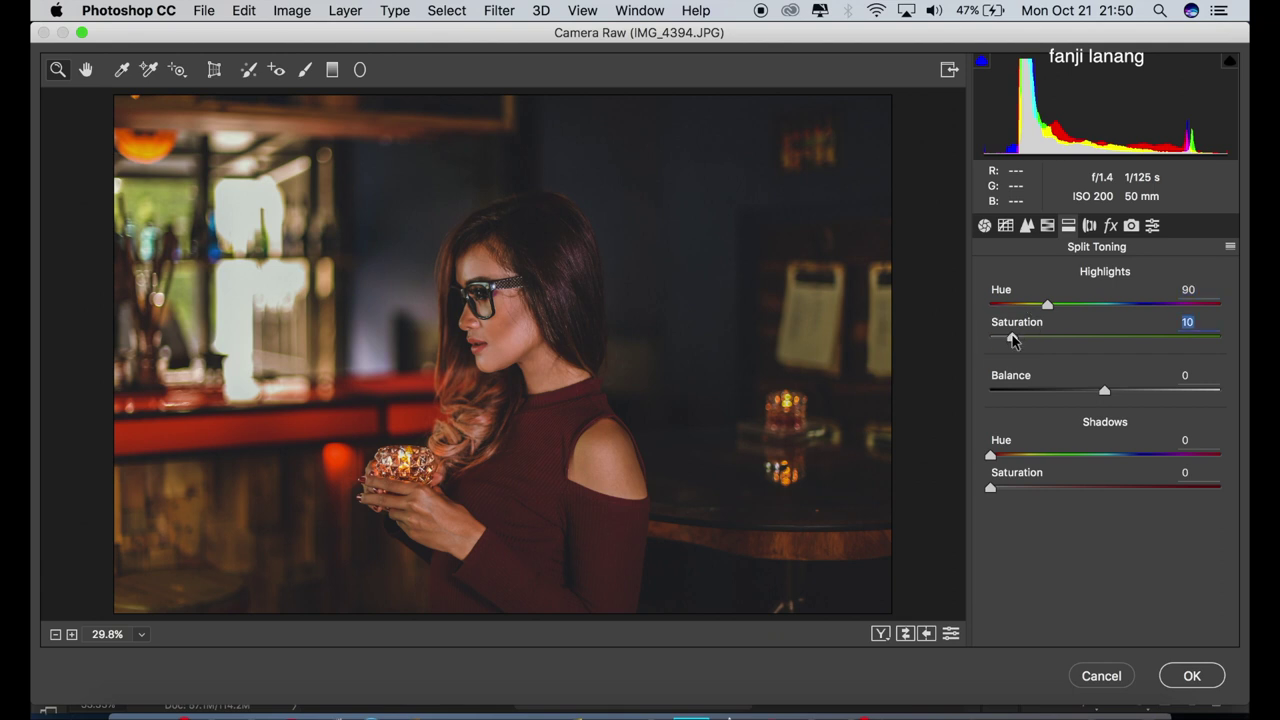
left_click_drag(1109, 455, 1140, 474)
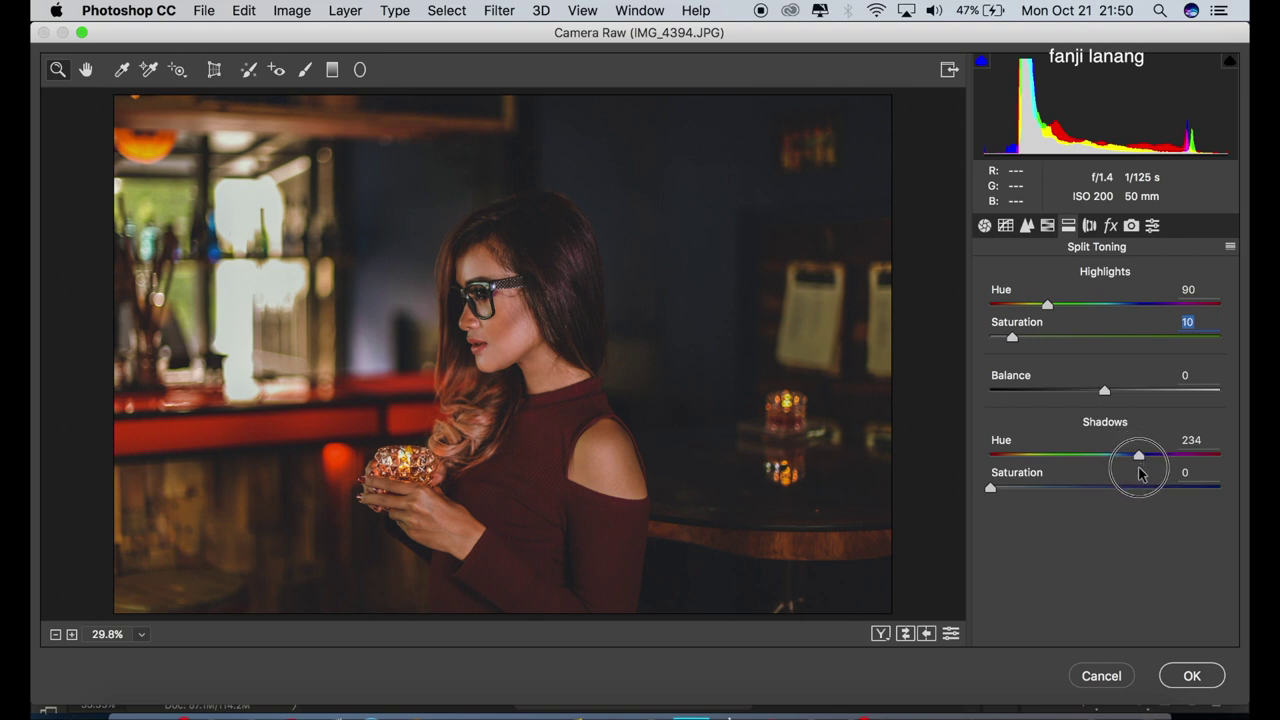
left_click_drag(1142, 475, 1140, 474)
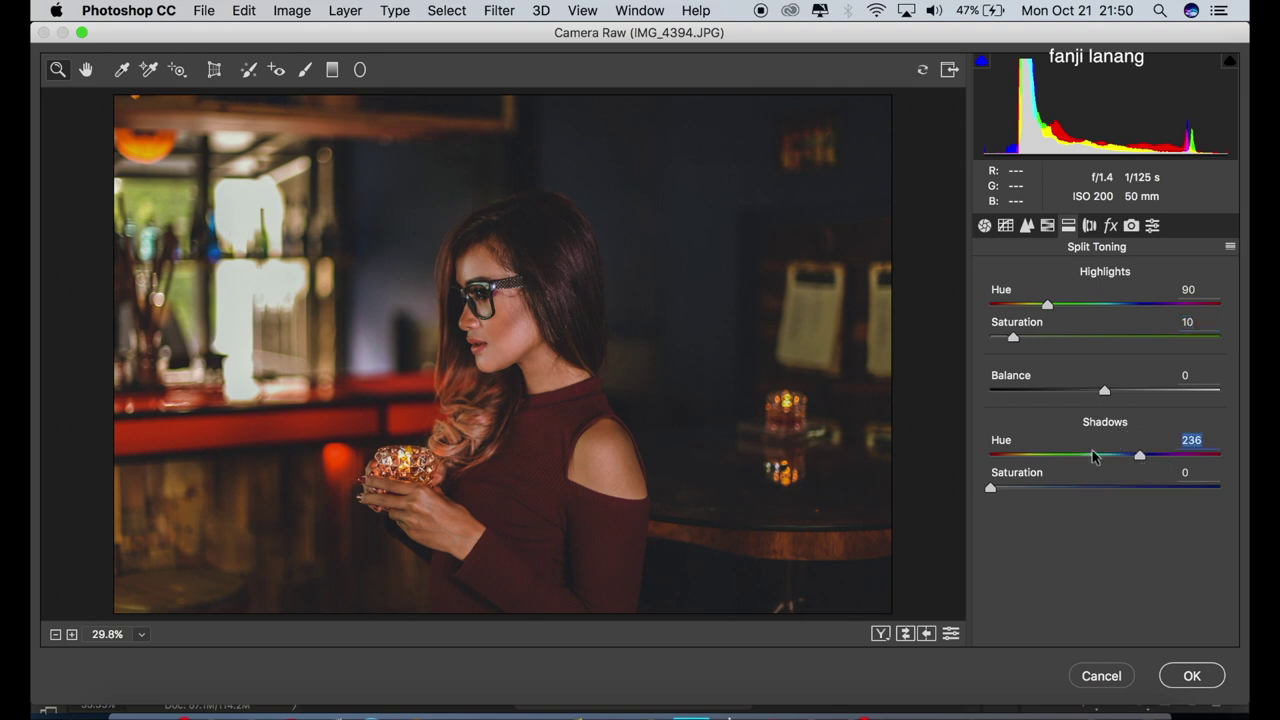
left_click_drag(999, 484, 1005, 498)
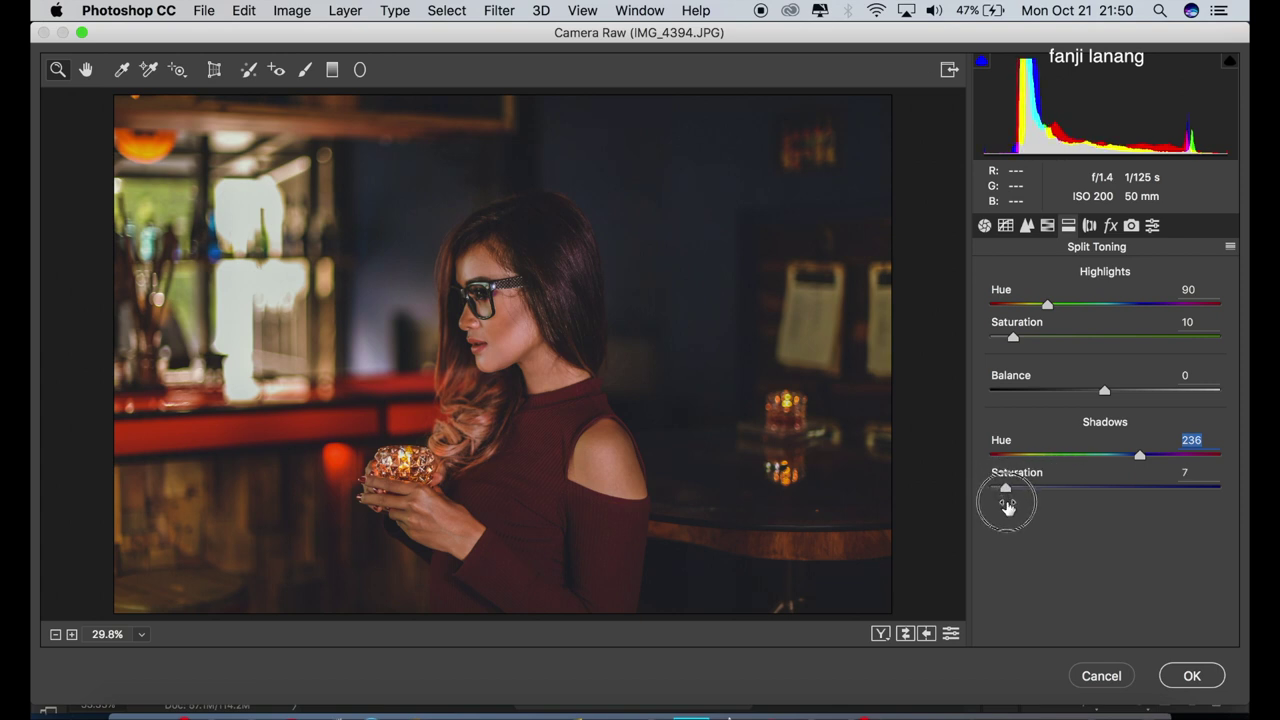
left_click_drag(1006, 503, 1013, 516)
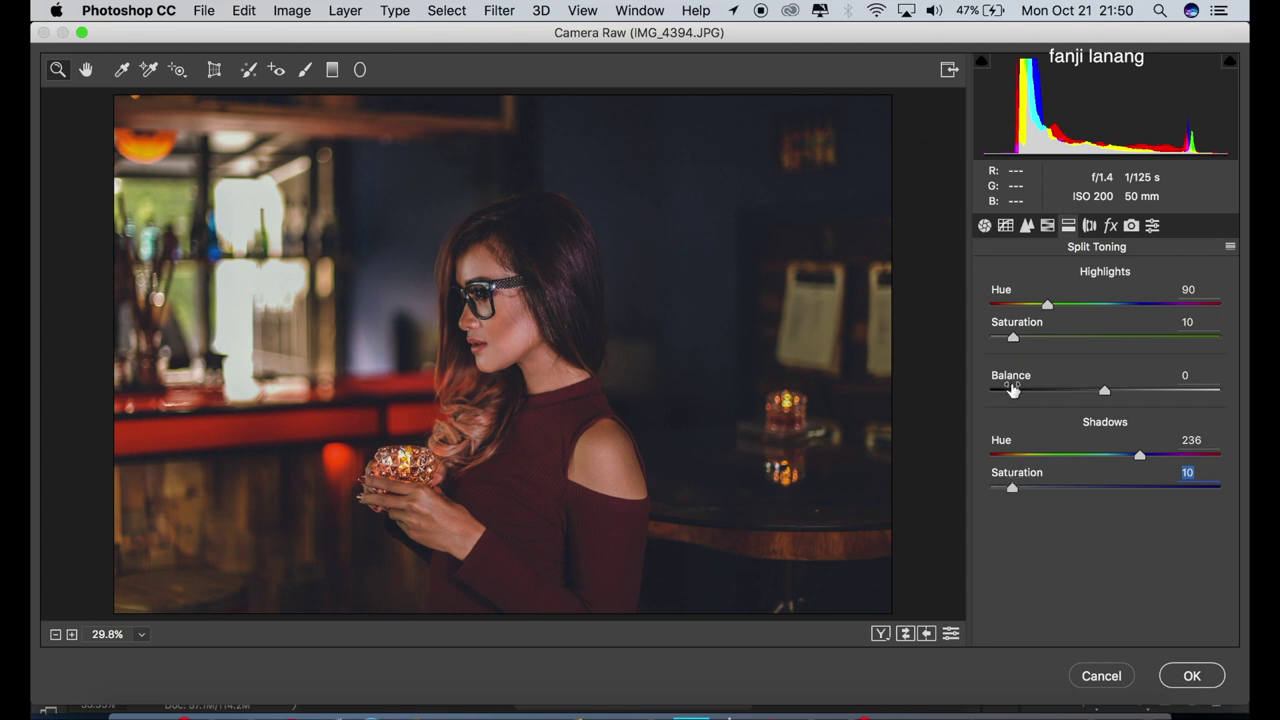
Step: In the Effects panel, set Dehaze to +5 and a Highlight Priority post-crop vignette to -5
left_click(1089, 227)
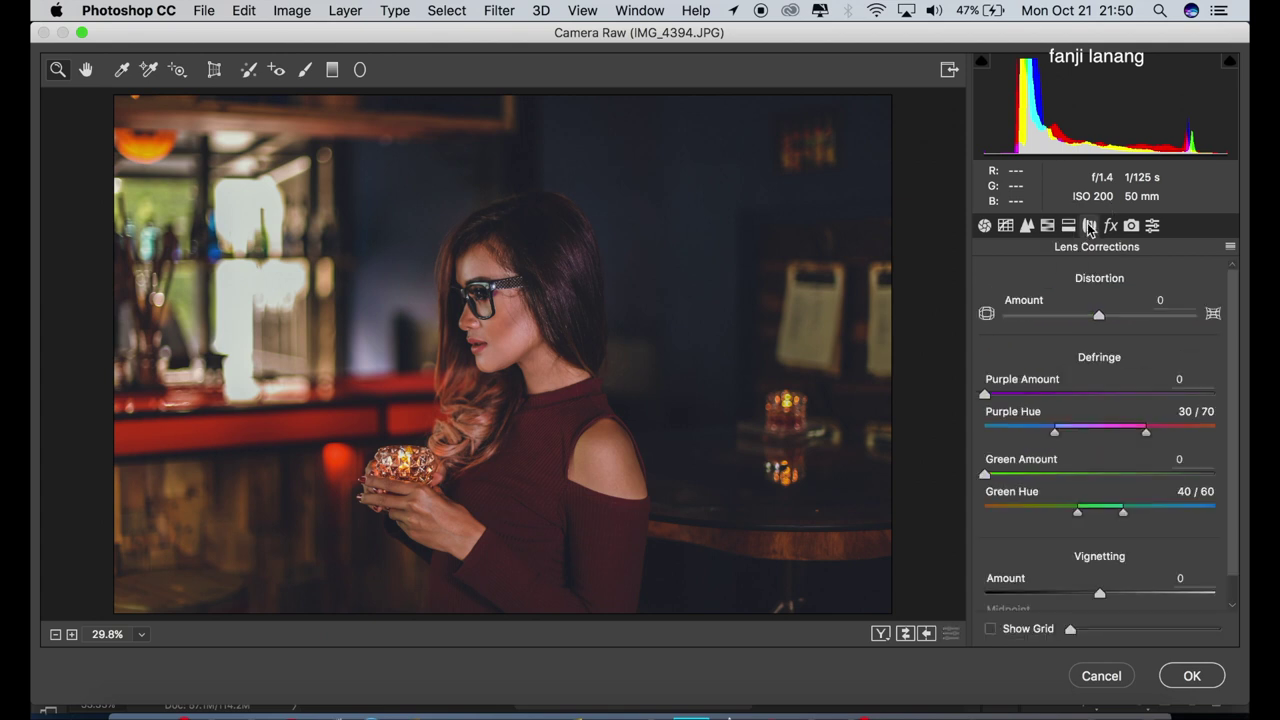
left_click(1110, 227)
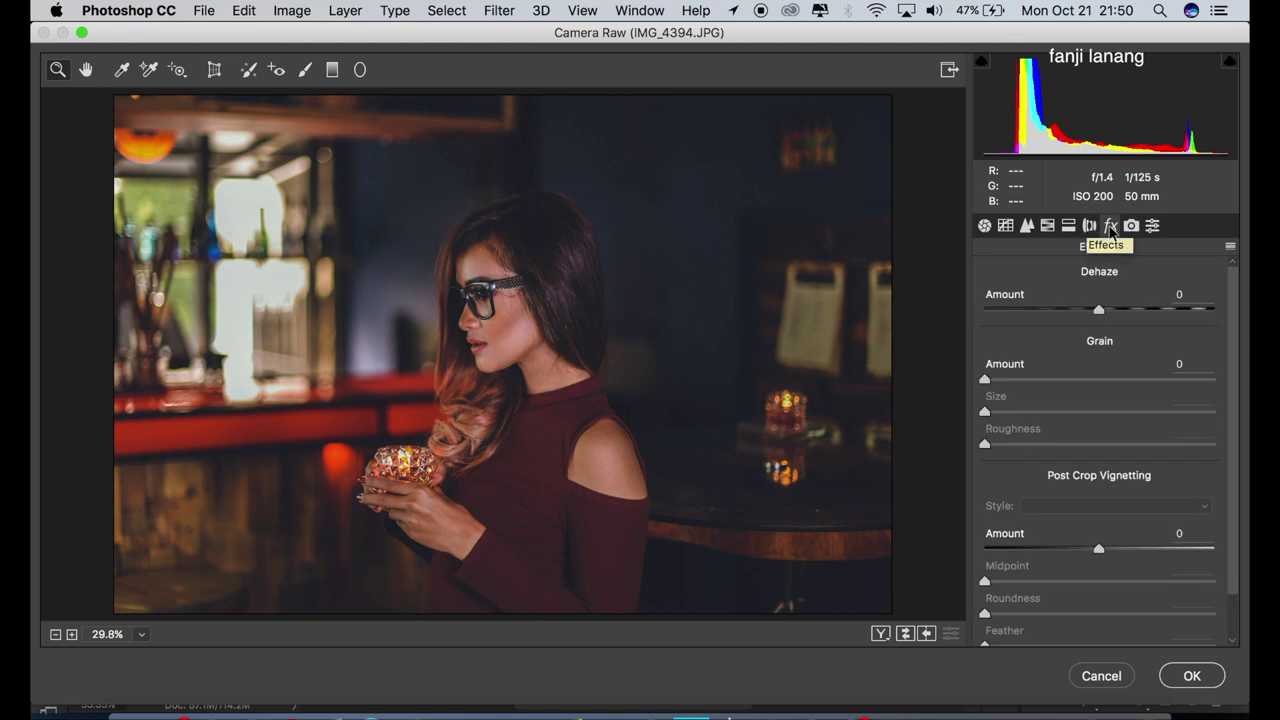
left_click_drag(1099, 309, 1109, 314)
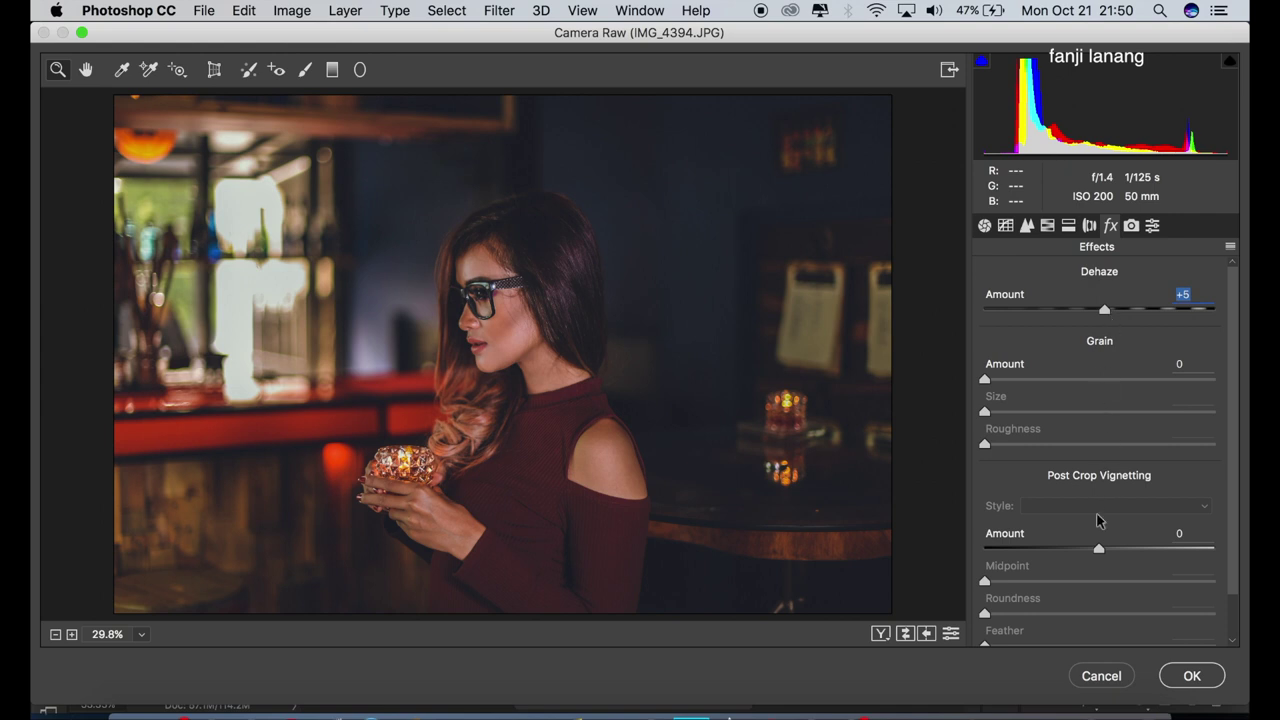
left_click_drag(1099, 549, 1094, 556)
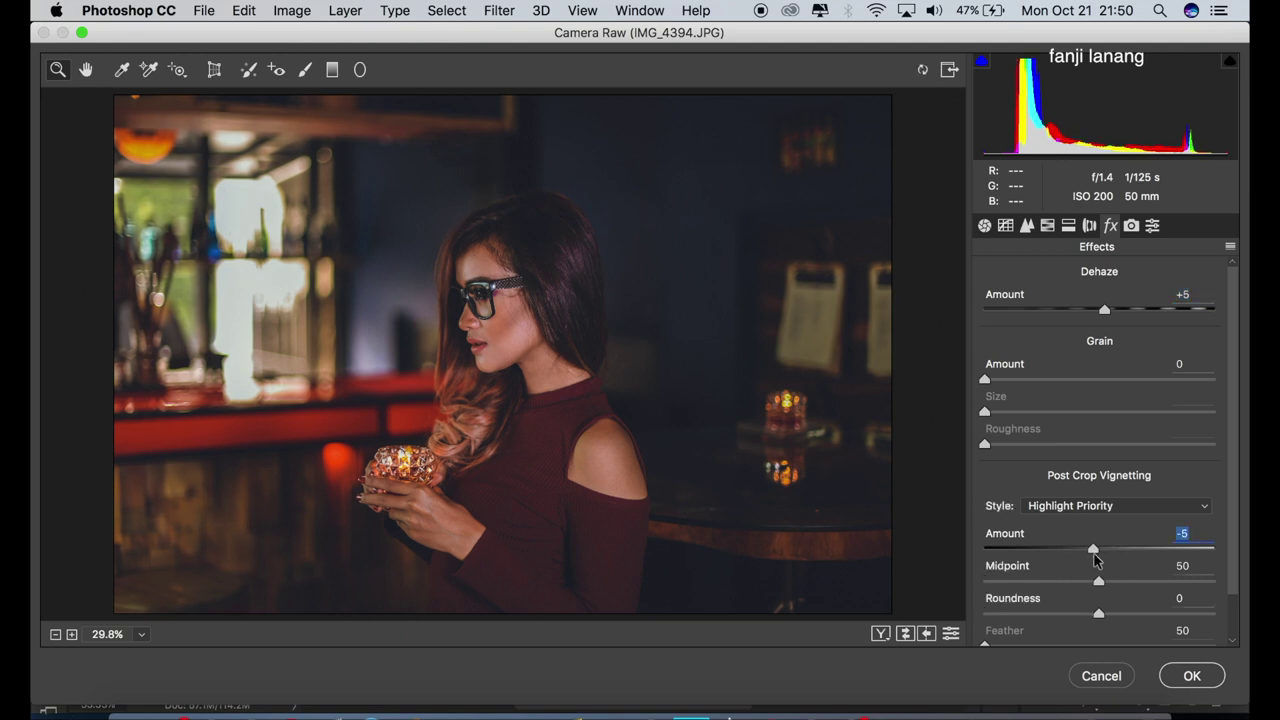
Step: In Camera Calibration, set Red Primary hue +40 and saturation +4, Green hue +25, Blue hue -25
left_click(1127, 227)
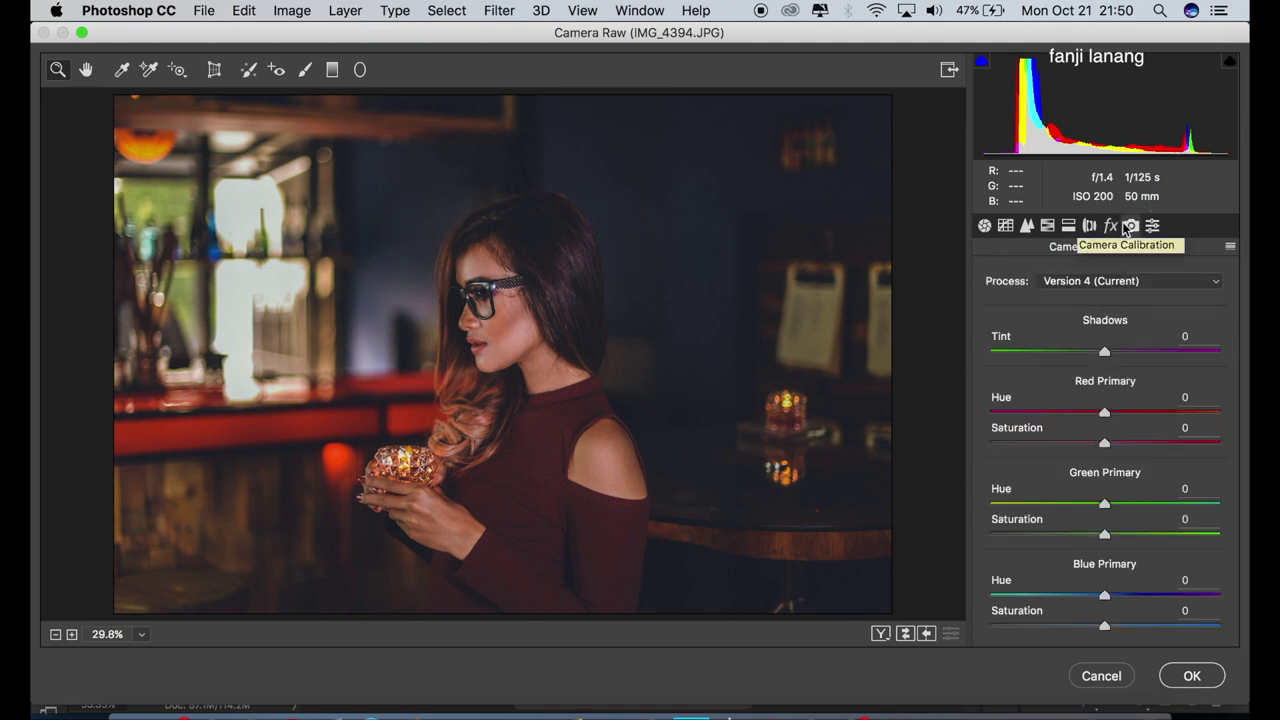
left_click_drag(1136, 412, 1150, 436)
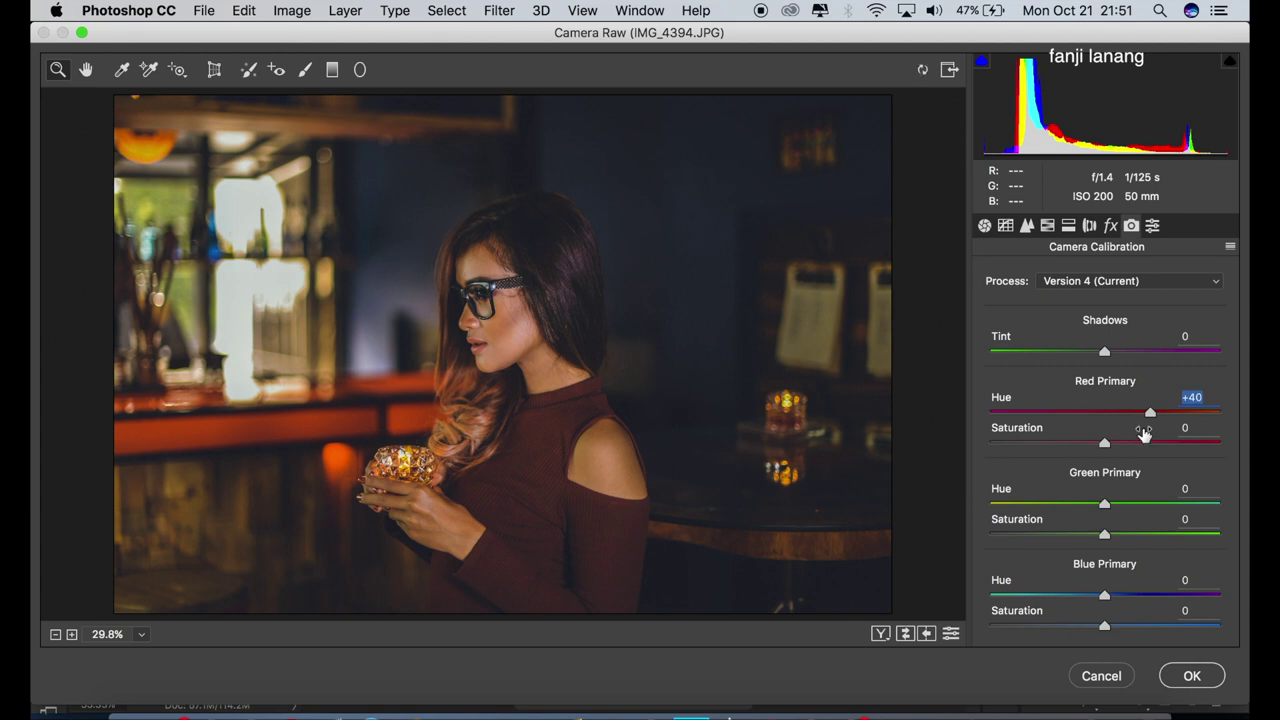
left_click_drag(1110, 447, 1110, 458)
left_click_drag(1127, 503, 1133, 507)
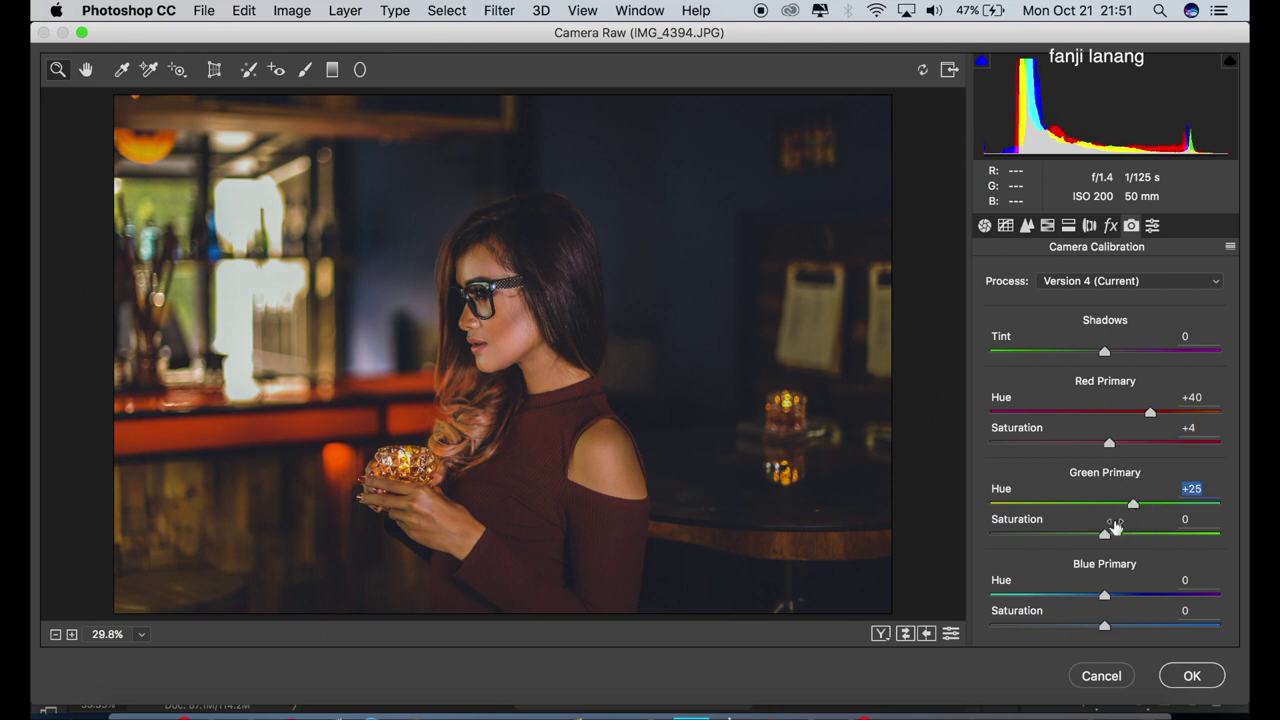
left_click_drag(1077, 597, 1073, 603)
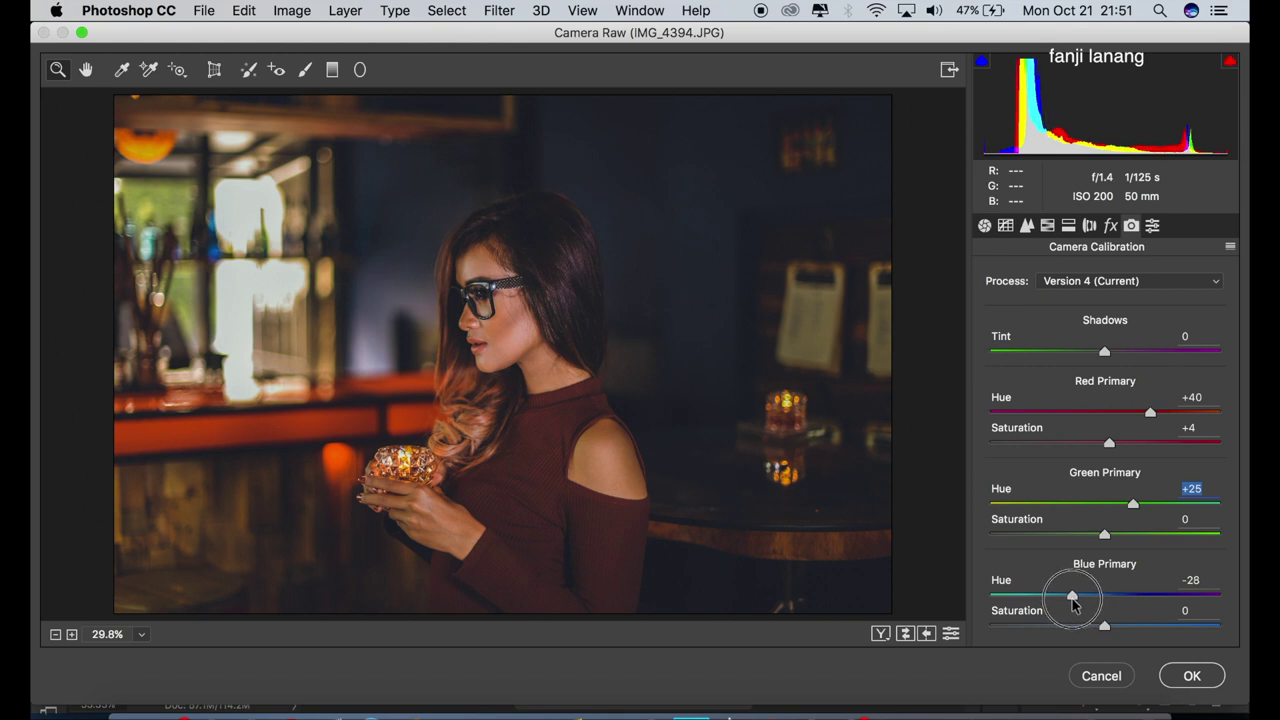
left_click_drag(1073, 603, 1078, 608)
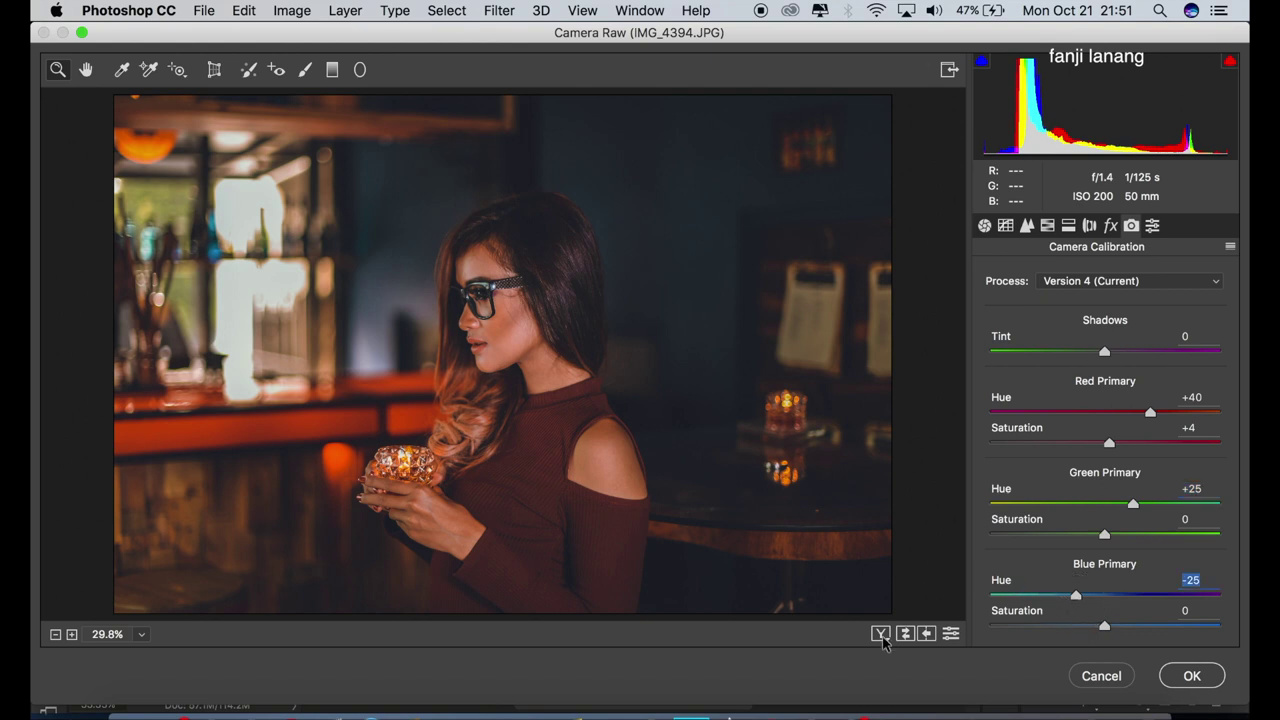
Step: Compare the Before/After view, then commit the Camera Raw grade to Background copy with OK
left_click(880, 634)
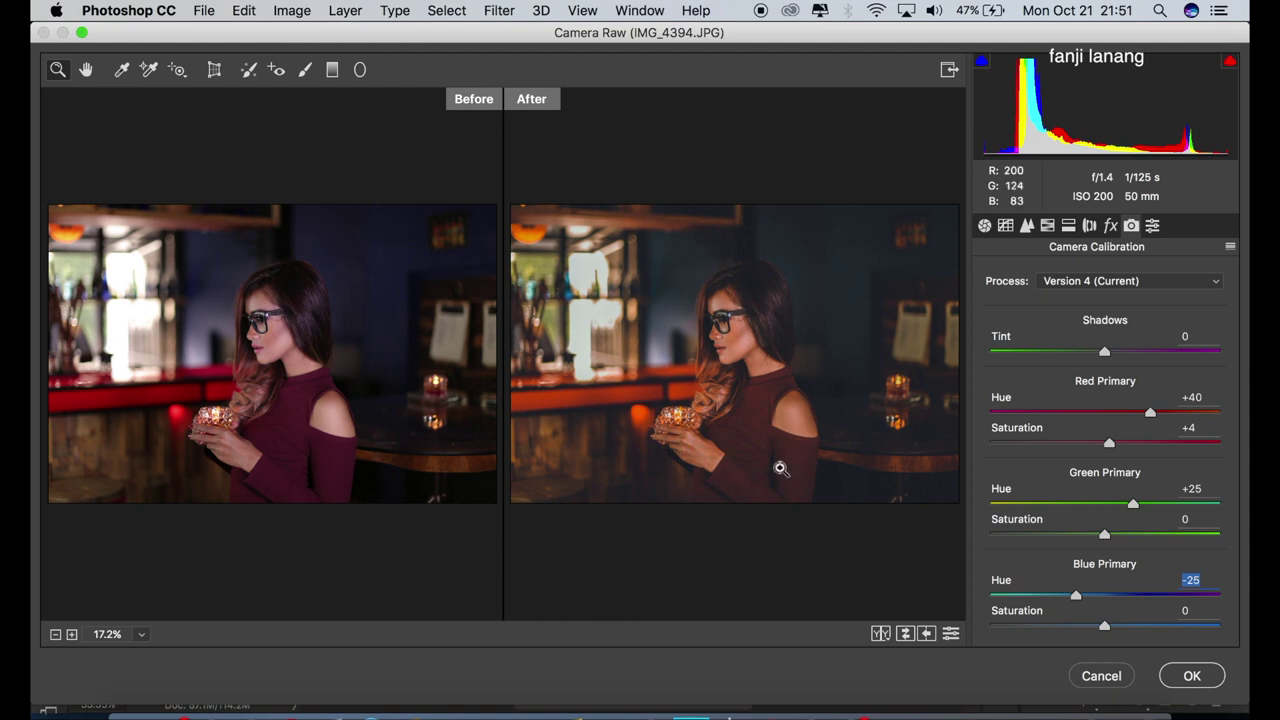
left_click(1192, 676)
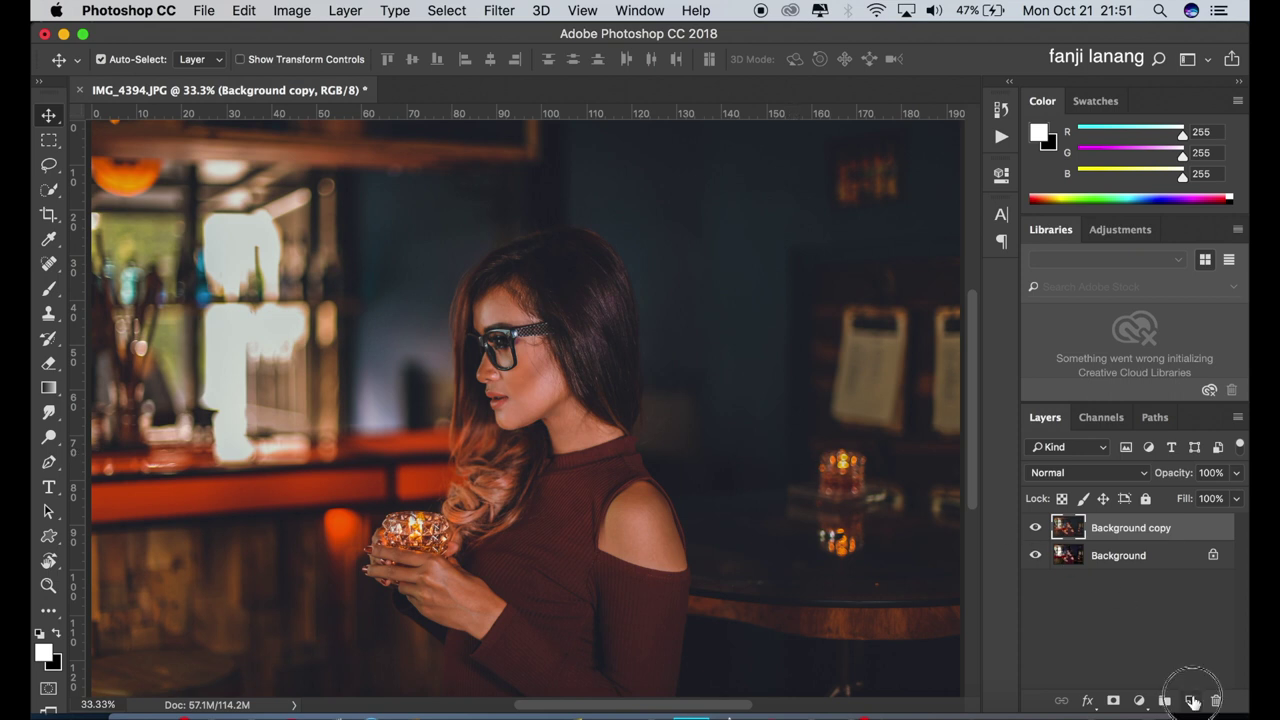
Step: Create Layer 1 and select the signature brush preset with the Brush tool, zoomed out to the whole photo
left_click(1190, 700)
left_click(49, 289)
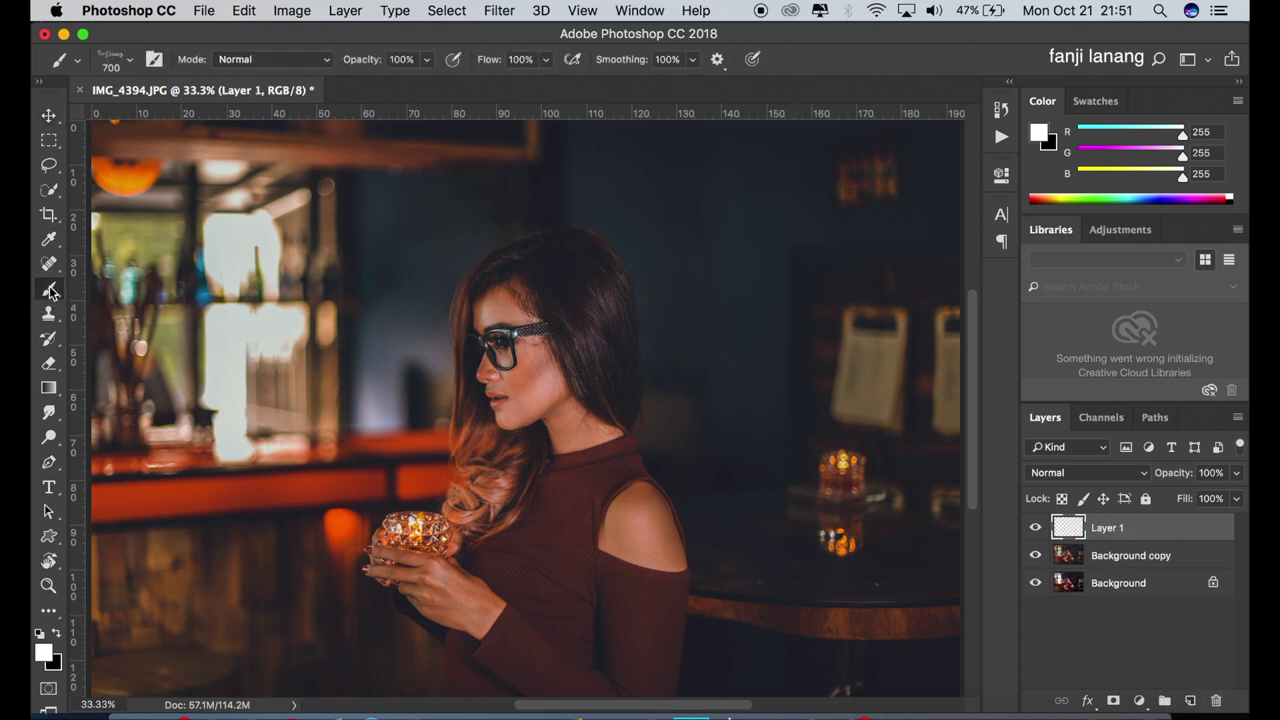
left_click(124, 62)
left_click(72, 200)
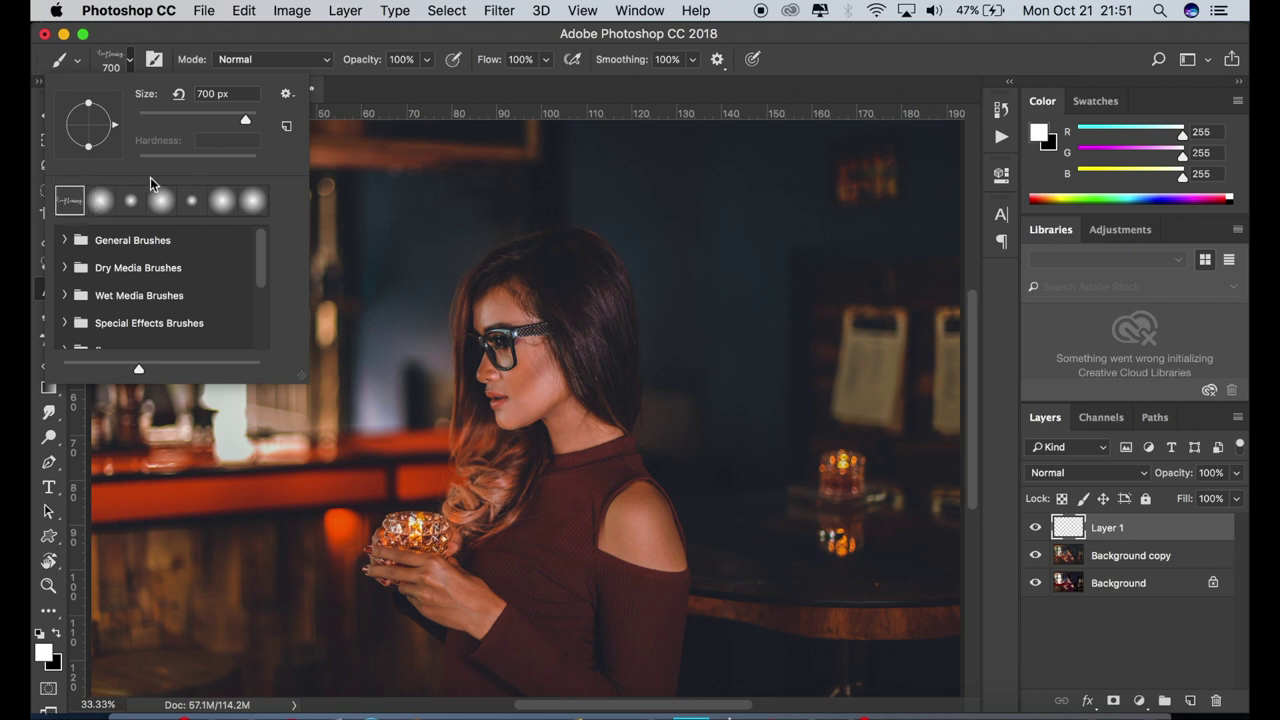
left_click(887, 33)
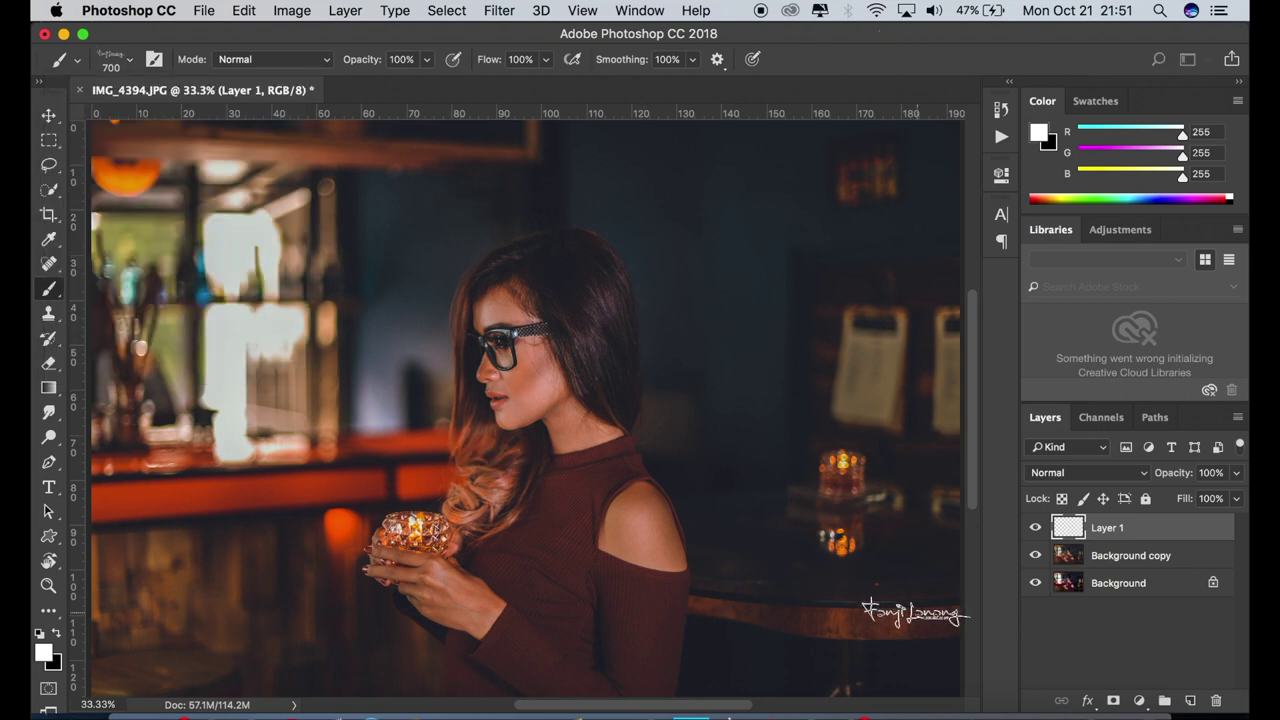
key("super+minus")
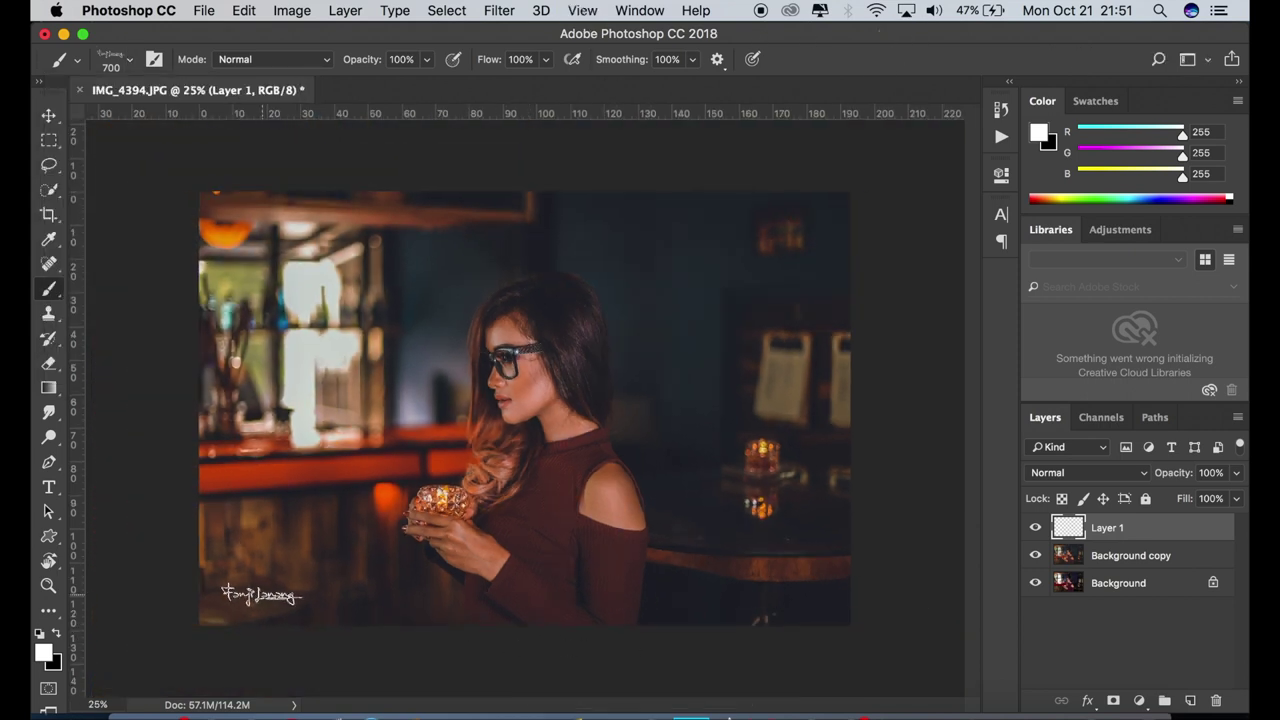